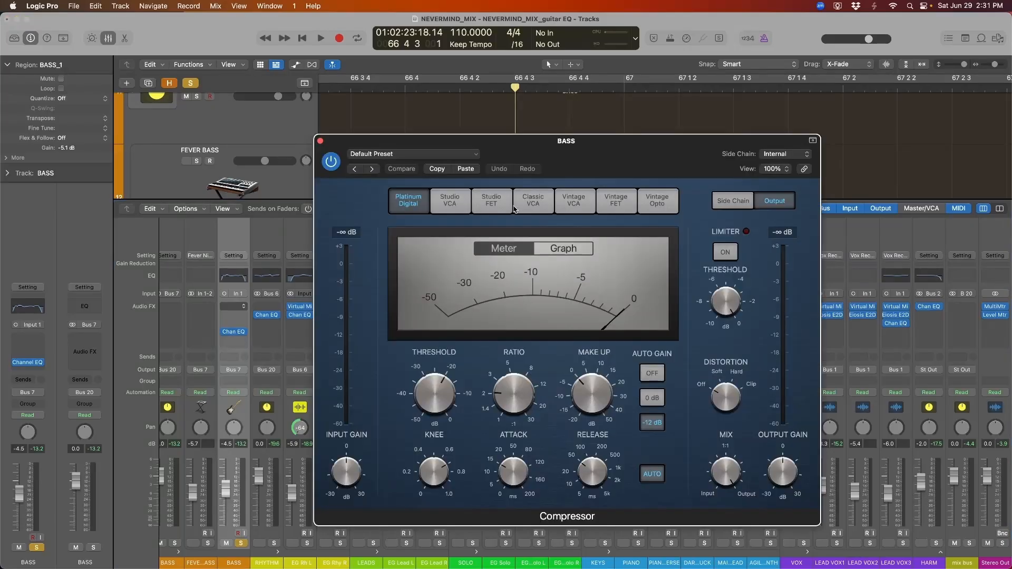
Switch the BASS compressor to Vintage FET, threshold about -14 dB, release lengthened to 490 ms while playing
click(570, 232)
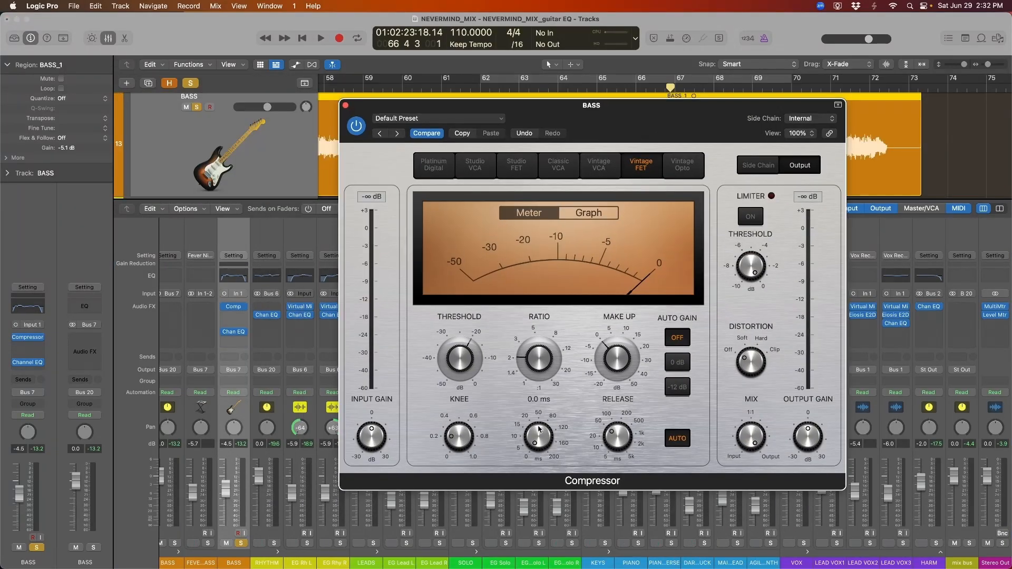
drag(623, 449, 623, 445)
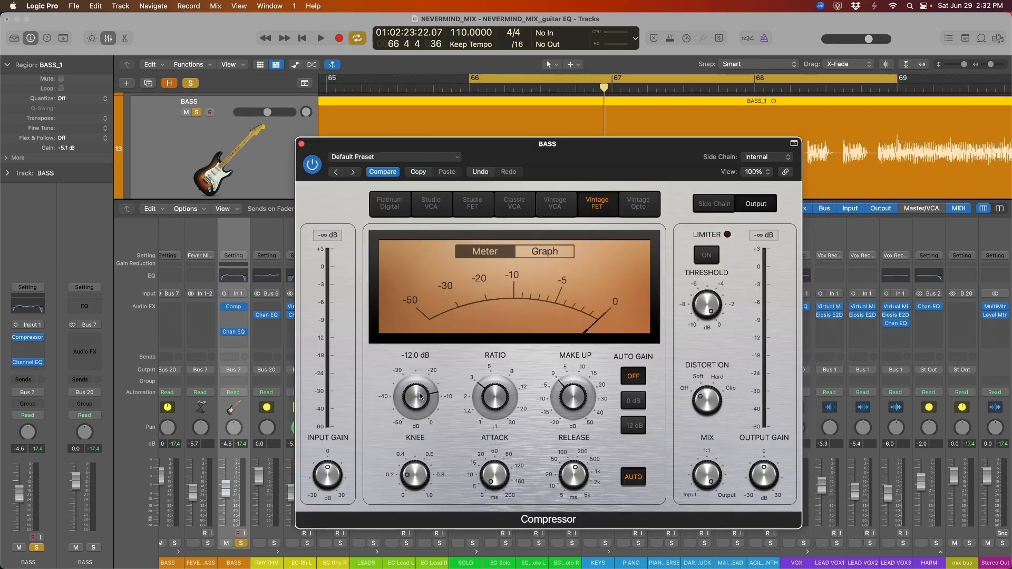
drag(420, 402, 413, 417)
key(space)
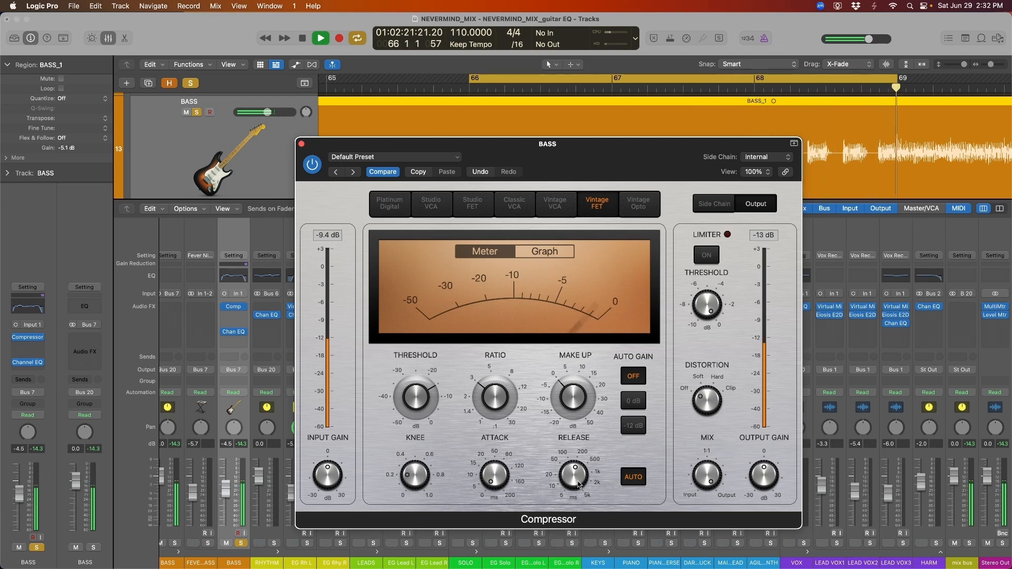
drag(574, 475, 576, 476)
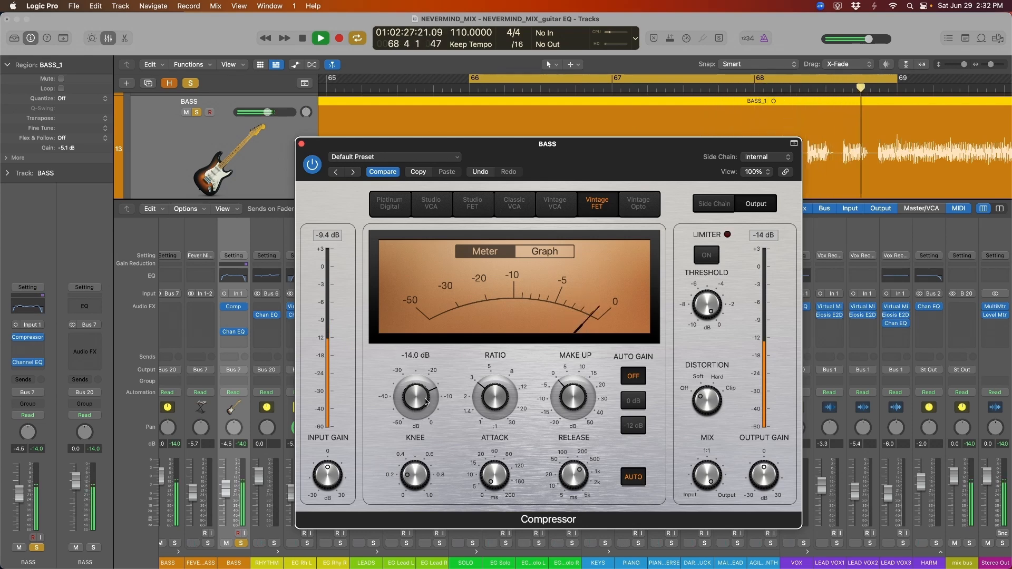
mouse_move(574, 475)
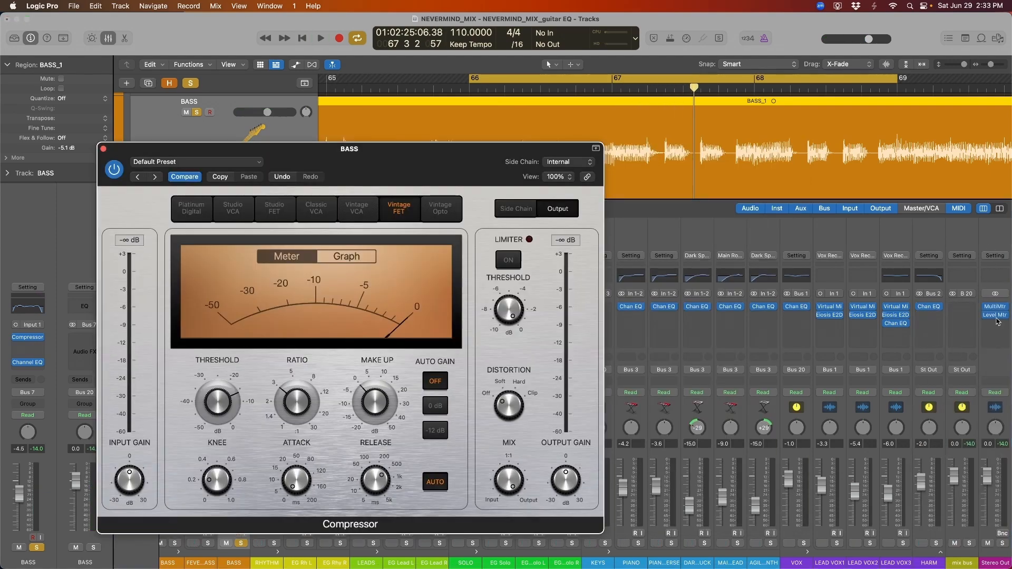
Open the Stereo Out level meter and A/B the bass with the compressor bypassed and on
click(995, 315)
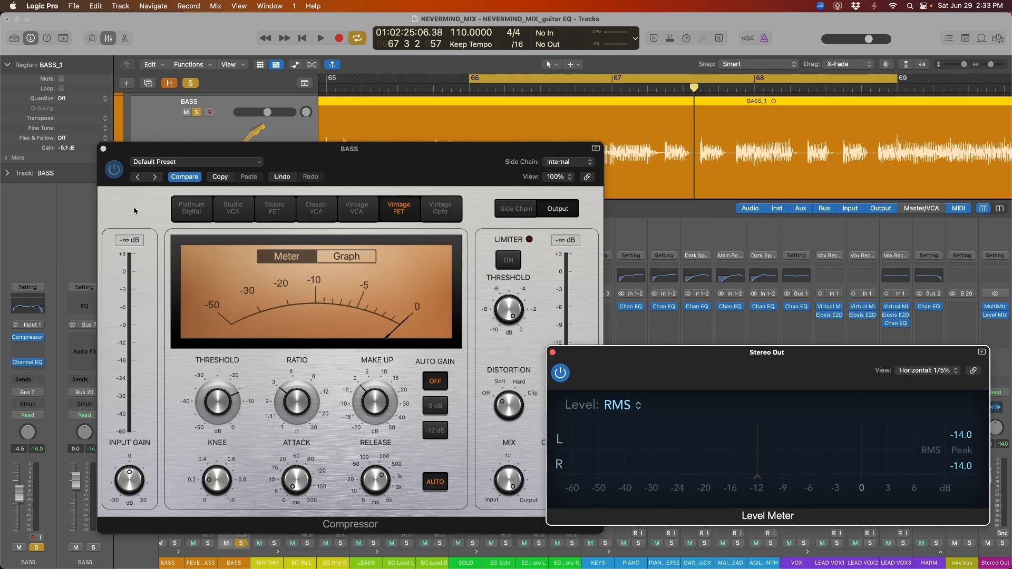
click(114, 170)
key(space)
click(766, 354)
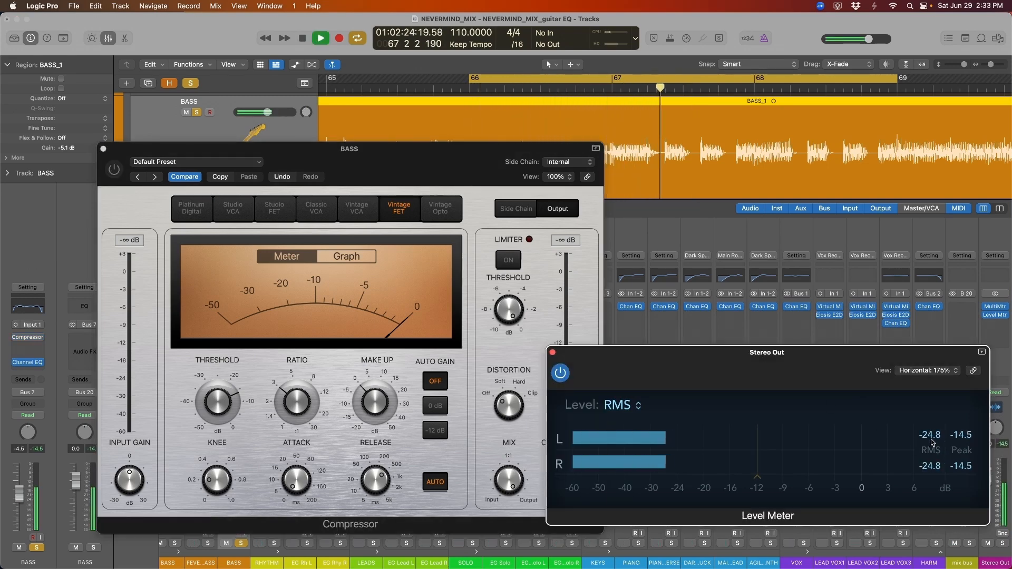
key(space)
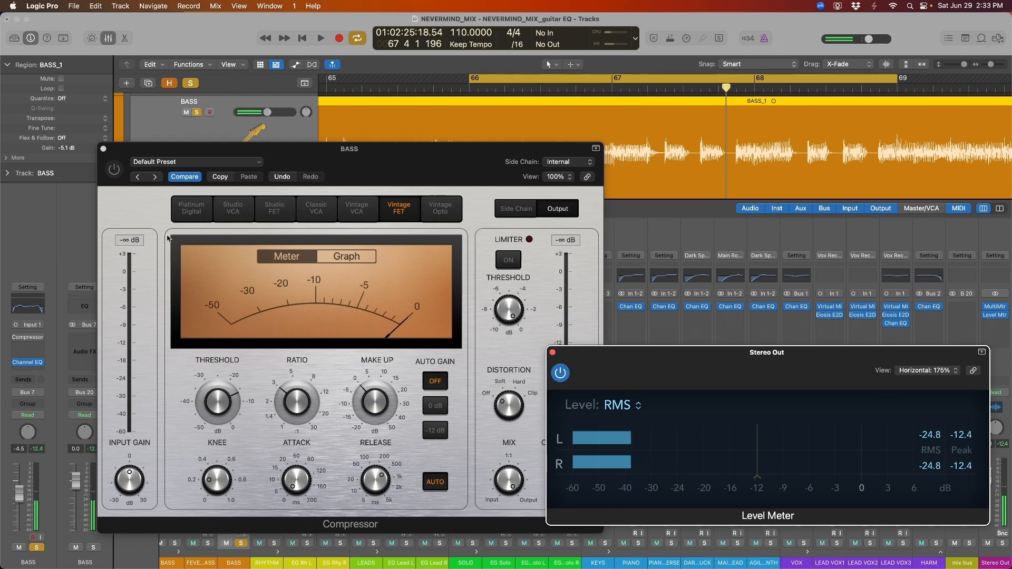
click(115, 170)
click(923, 395)
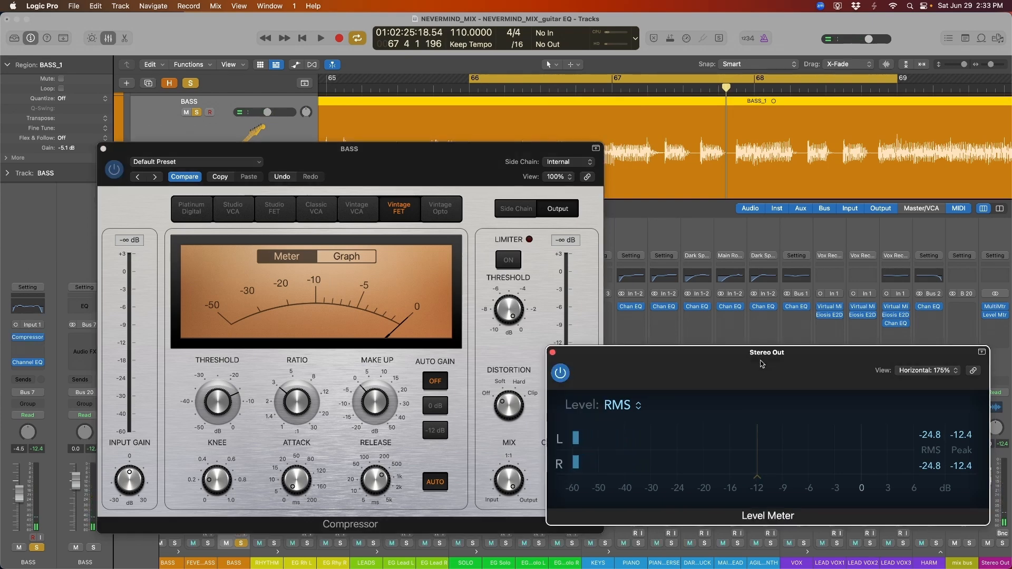
key(space)
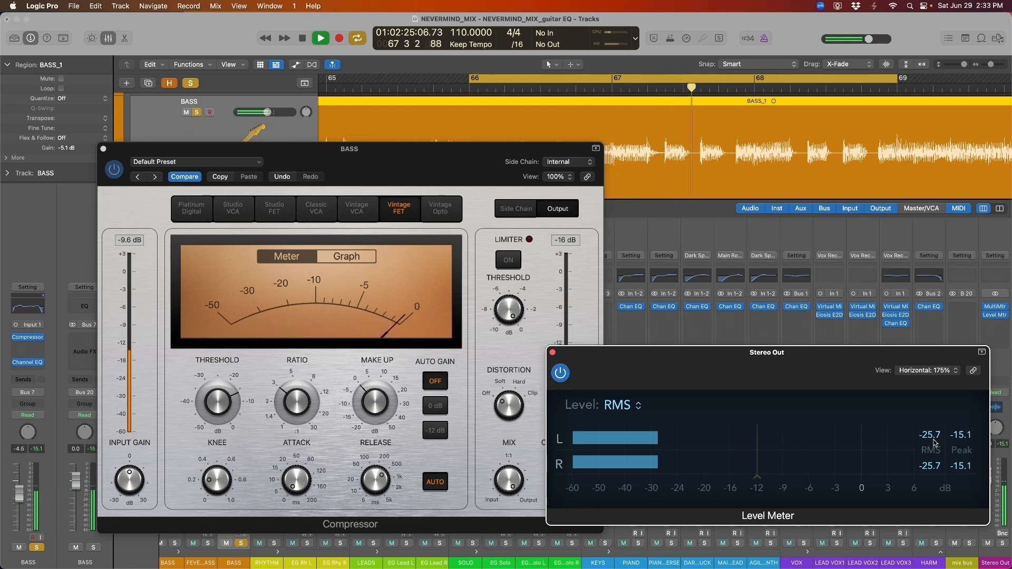
key(space)
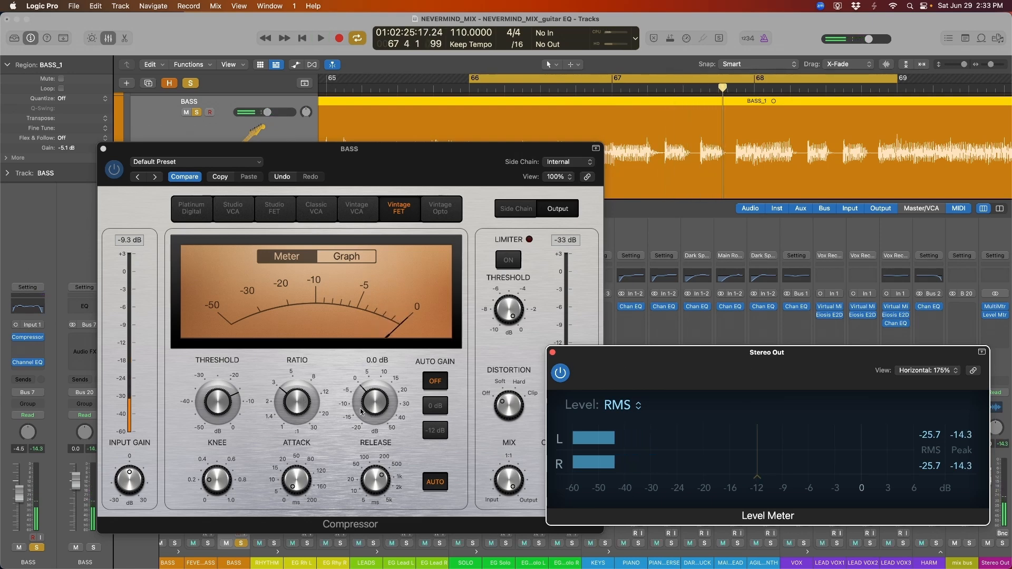
Raise the compressor make-up to 1.0 dB, audition it, and close both plug-in windows
click(363, 407)
drag(360, 407, 369, 403)
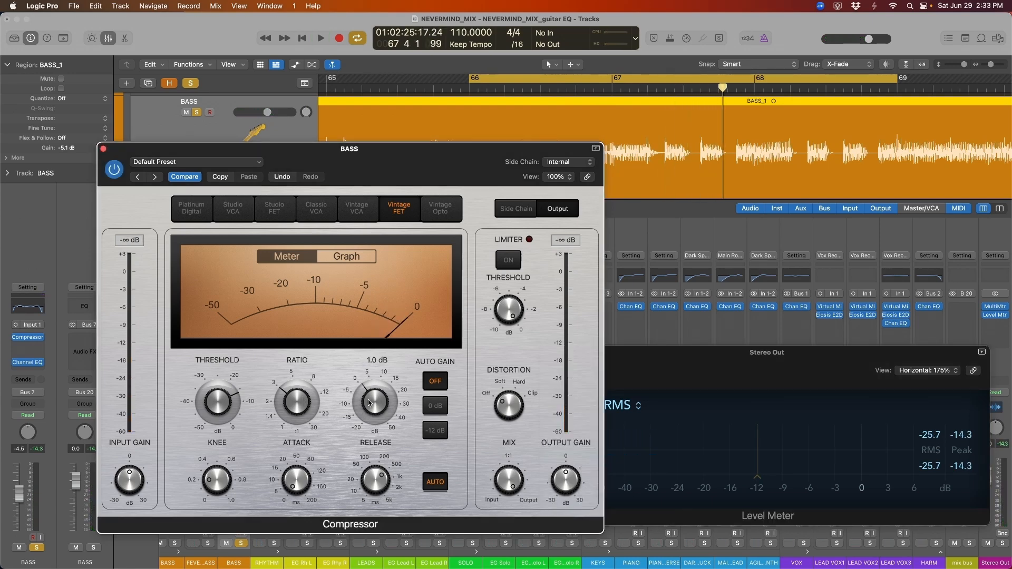
click(756, 369)
key(space)
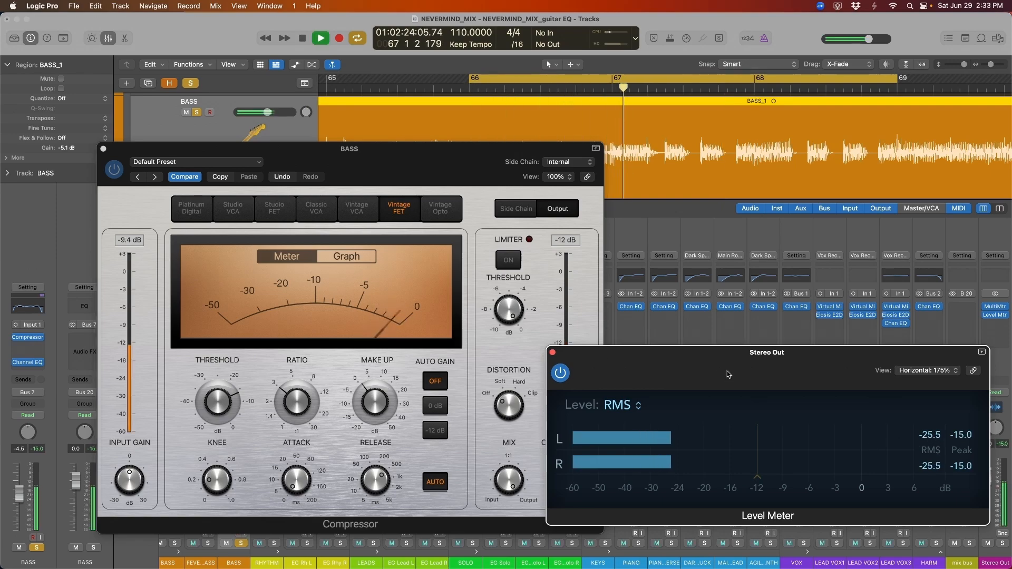
key(space)
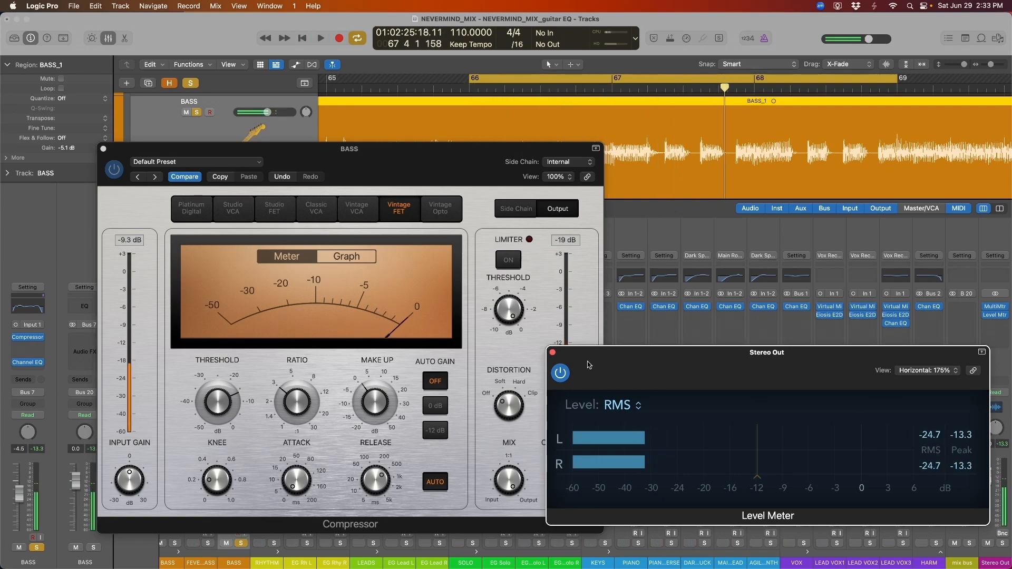
key(v)
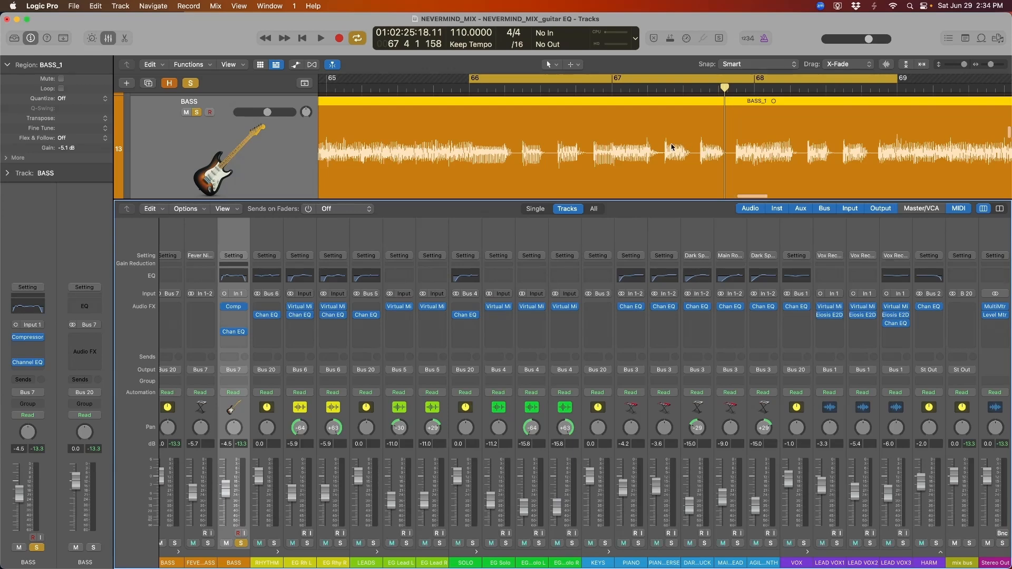
scroll(619, 162, down, 10)
scroll(619, 158, up, 1)
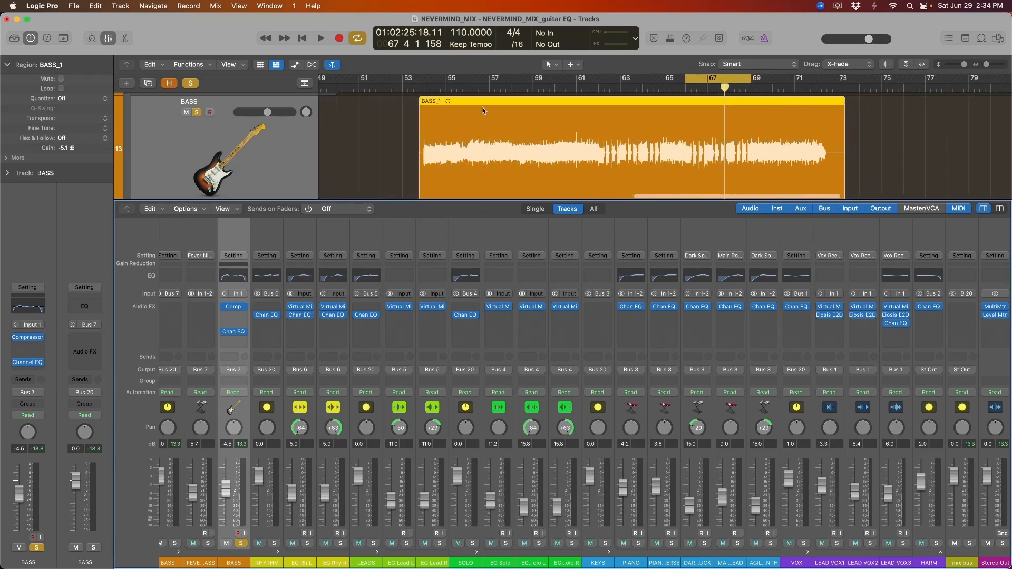
Move the playhead back near bar 55 and advance to the slide on fixing too-strong transients
click(467, 90)
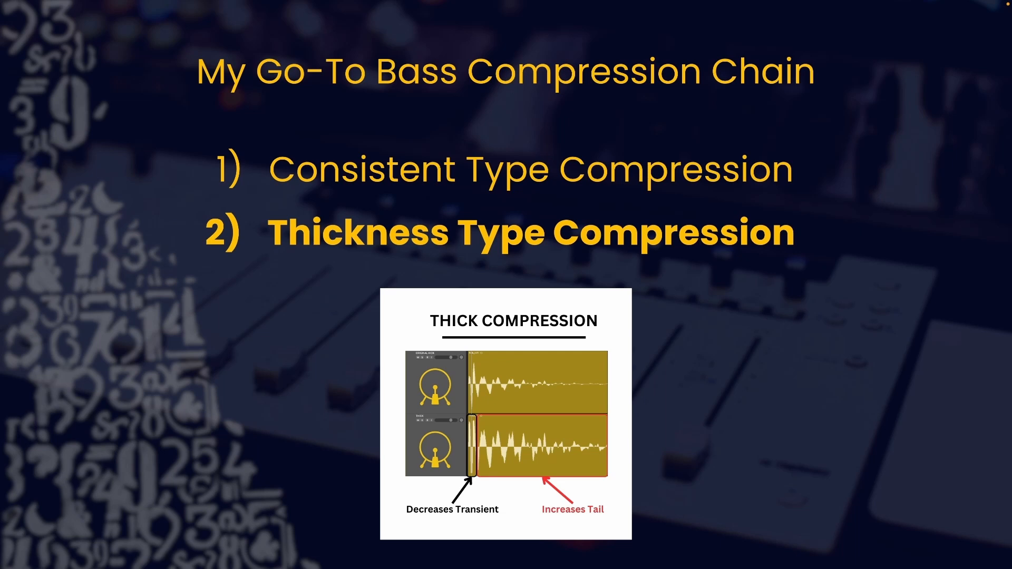
key(Right)
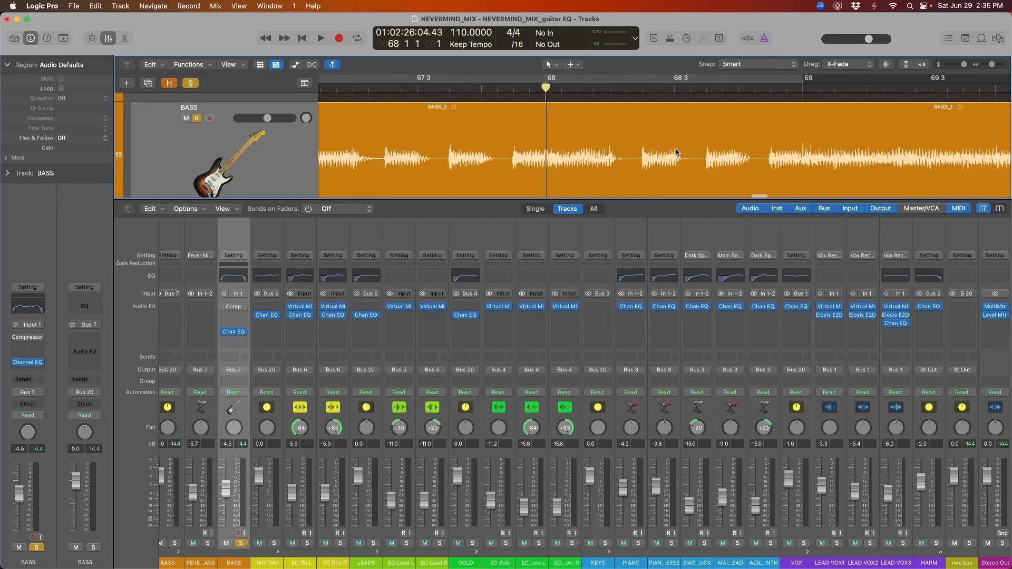
Zoom the timeline around the bass waveform and set the playhead back to around bar 66
key(super+Left)
key(super+Left)
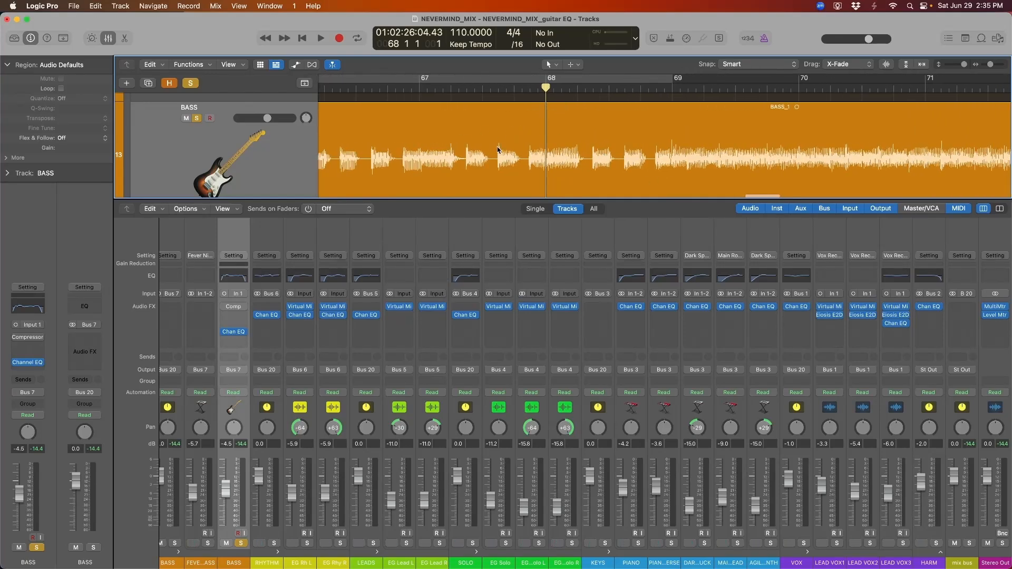
scroll(503, 154, left, 1)
click(496, 164)
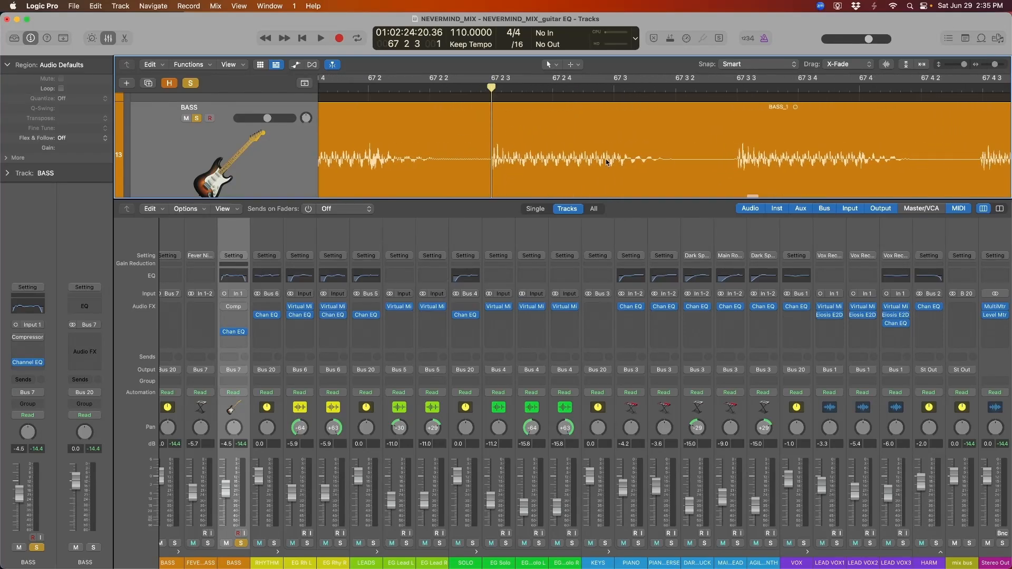
key(super+Right)
key(super+Right)
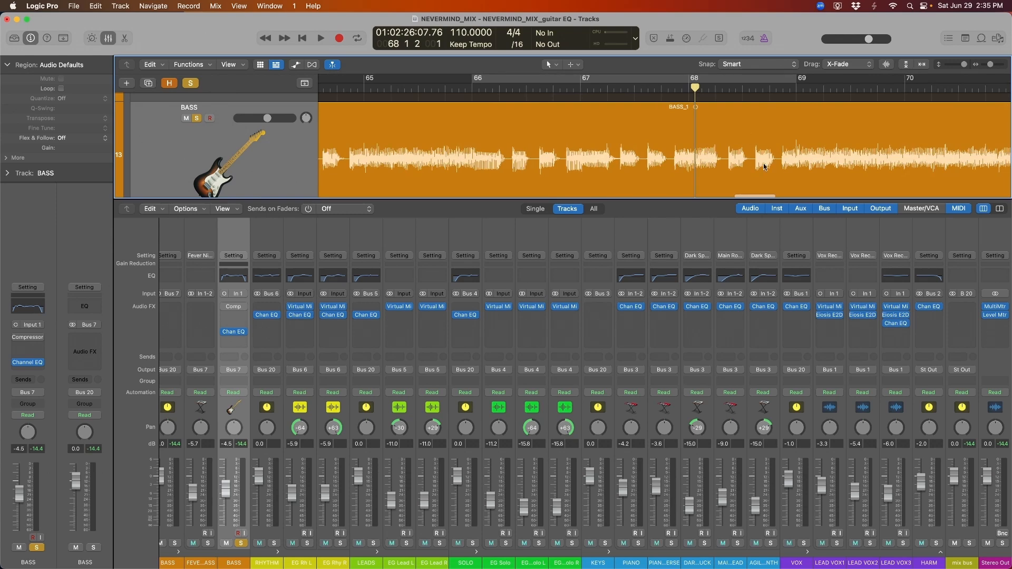
key(super+Left)
key(super+Left)
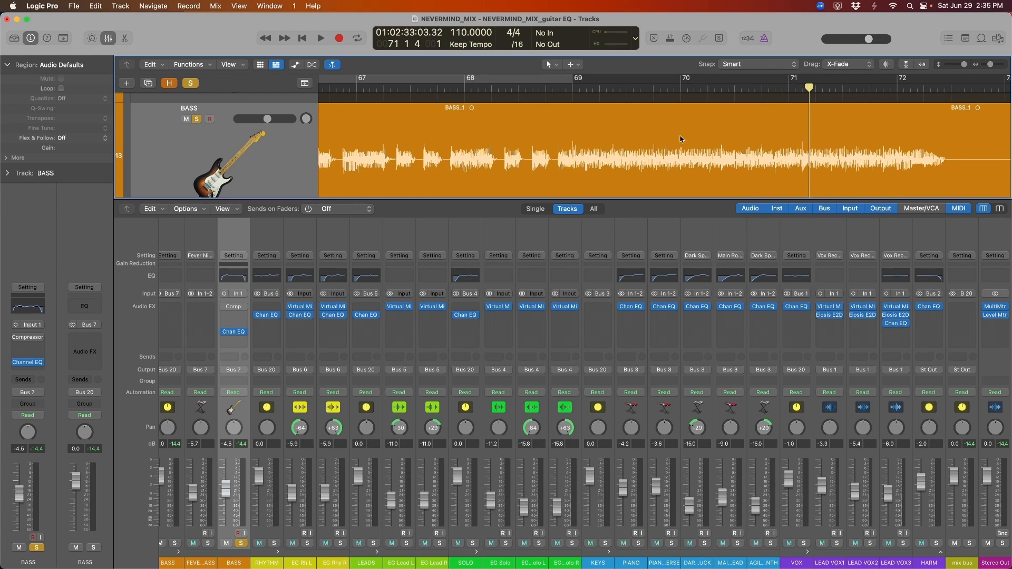
scroll(680, 137, left, 7)
click(401, 88)
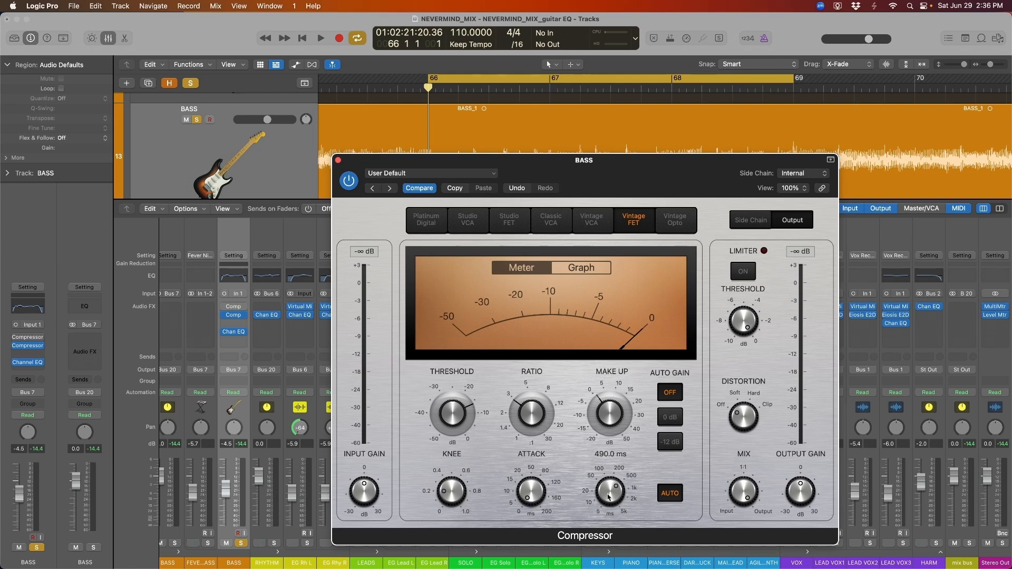
Shorten the second compressor's release to 81 ms and reposition its window
mouse_move(609, 493)
mouse_down()
mouse_move(608, 506)
mouse_move(609, 493)
mouse_up()
drag(673, 183, 666, 203)
drag(602, 210, 602, 218)
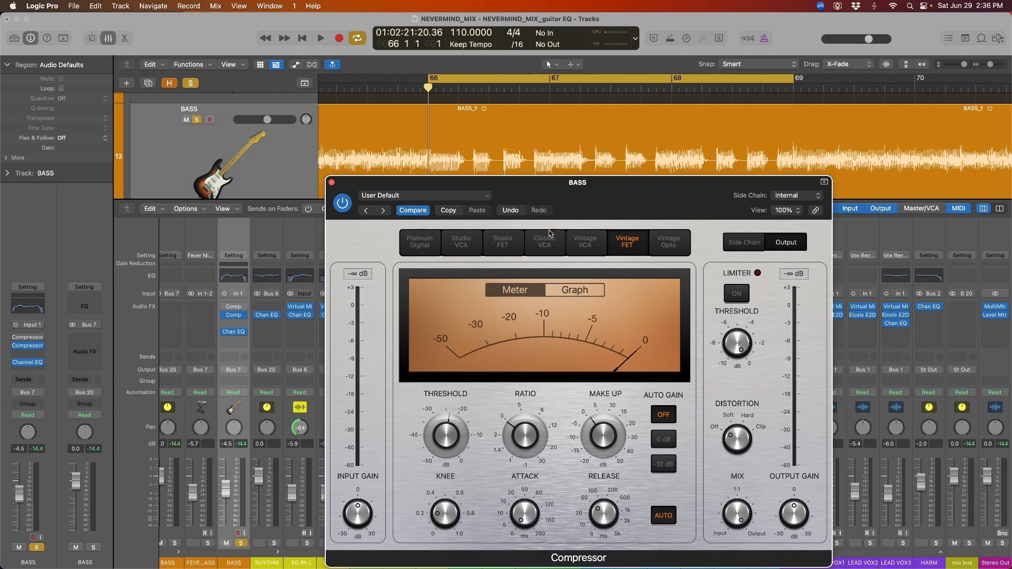
drag(586, 211, 580, 183)
drag(455, 406, 458, 346)
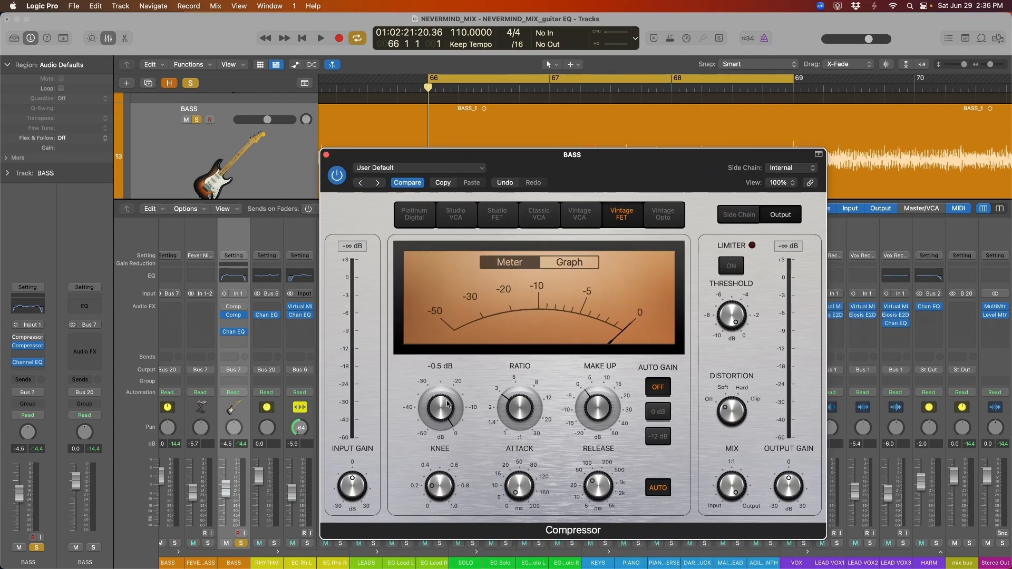
While playing, lower the threshold to about -10 dB and compare the compressor on and off
key(space)
drag(448, 405, 436, 443)
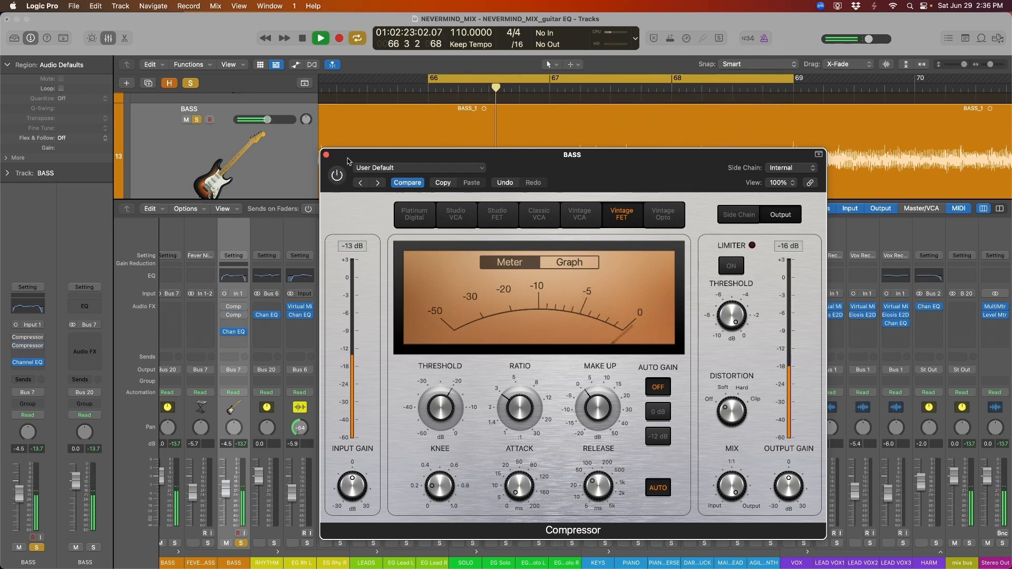
drag(347, 161, 346, 166)
click(335, 180)
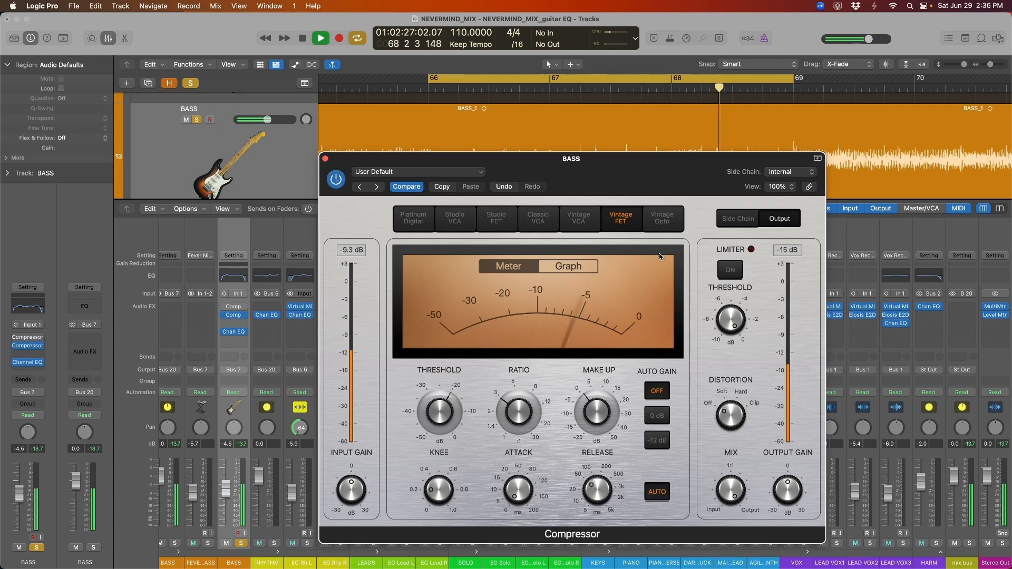
key(space)
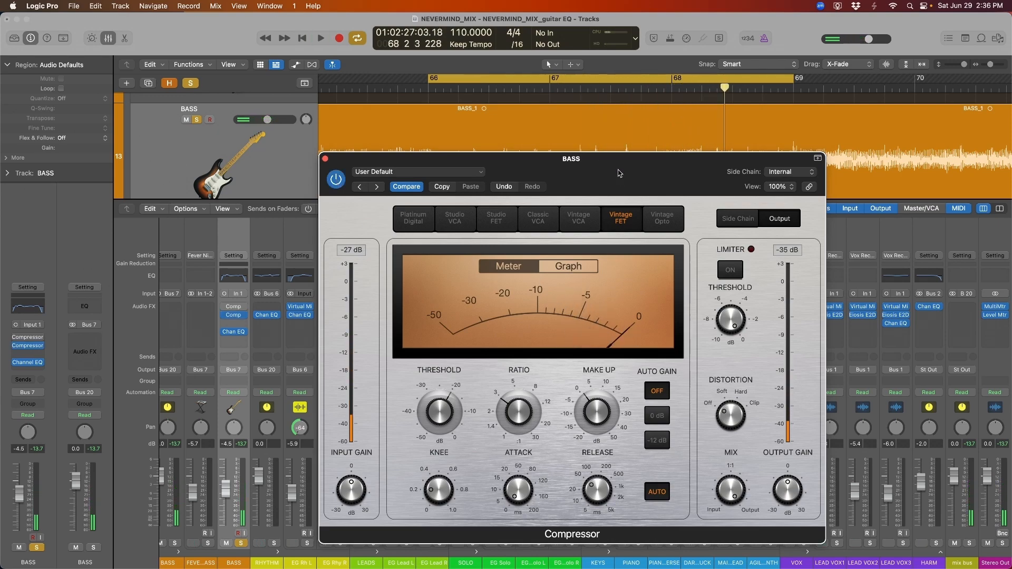
drag(620, 174, 355, 186)
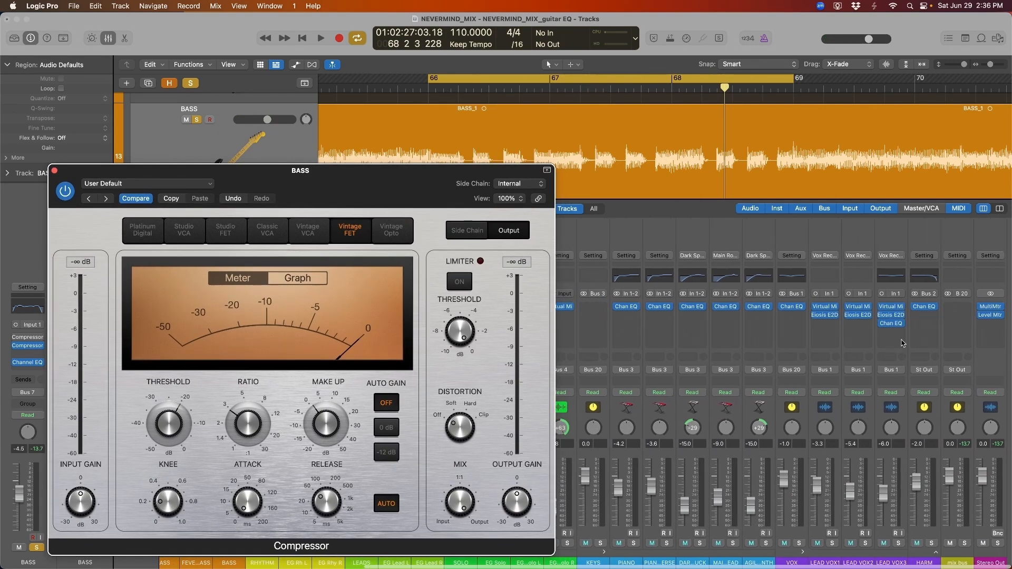
Open the Stereo Out level meter and audition the bass with and without the compressor
click(995, 315)
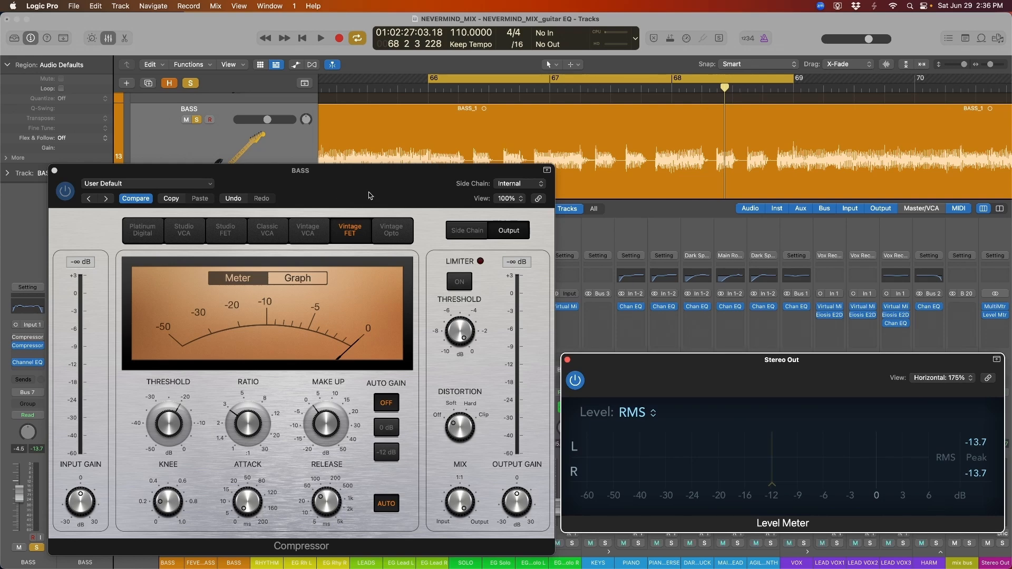
drag(369, 196, 361, 192)
key(space)
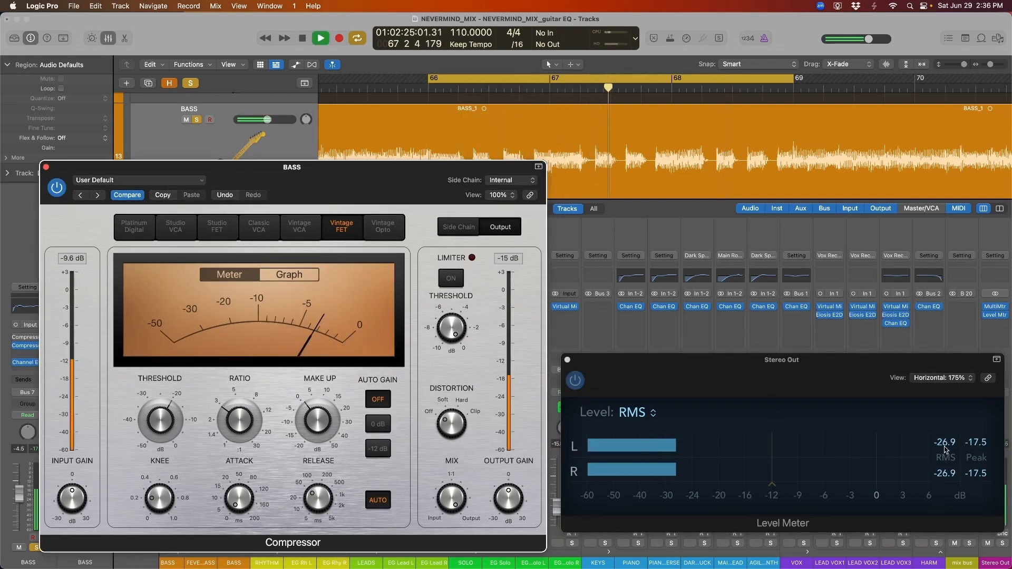
key(space)
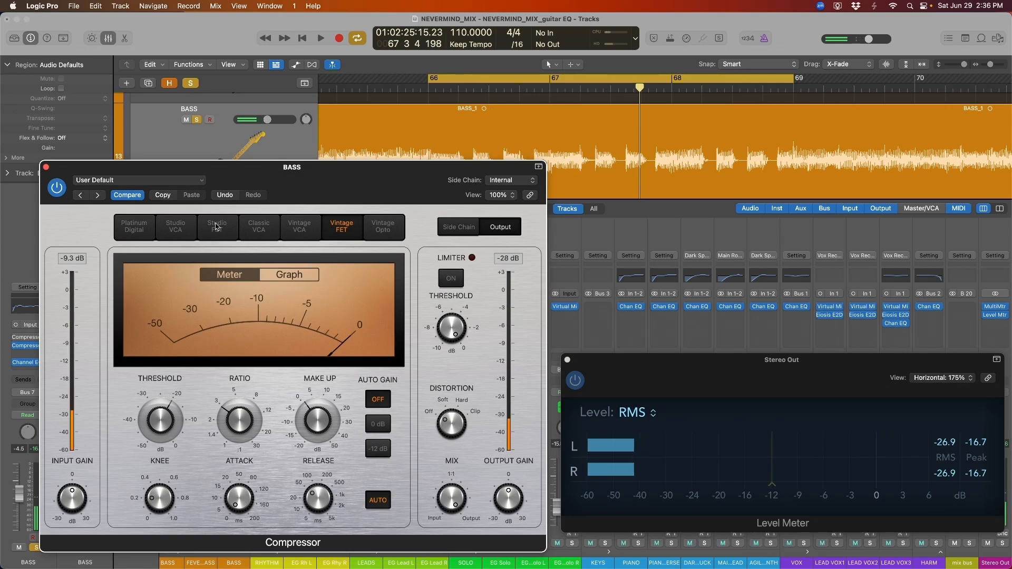
click(56, 187)
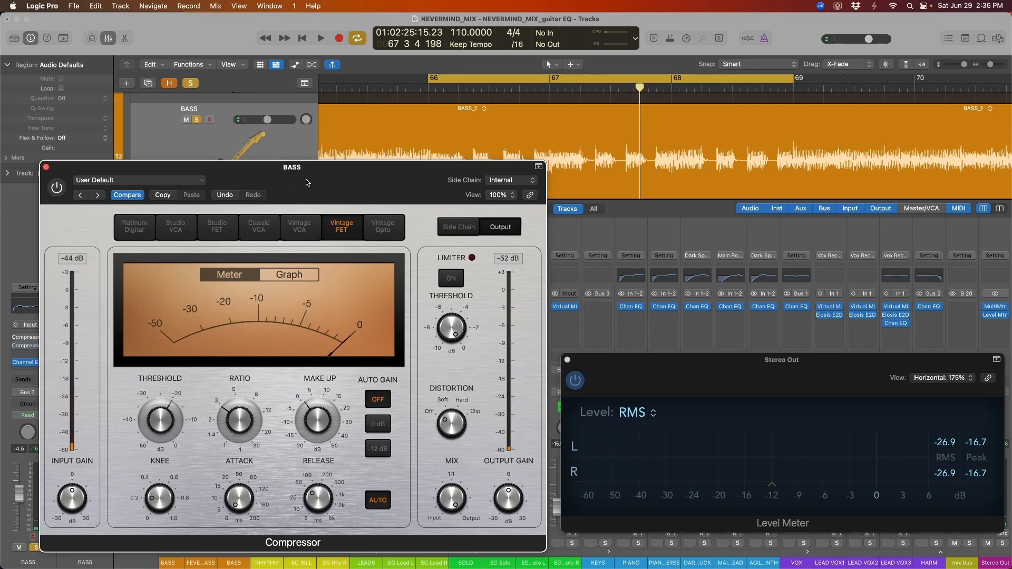
key(space)
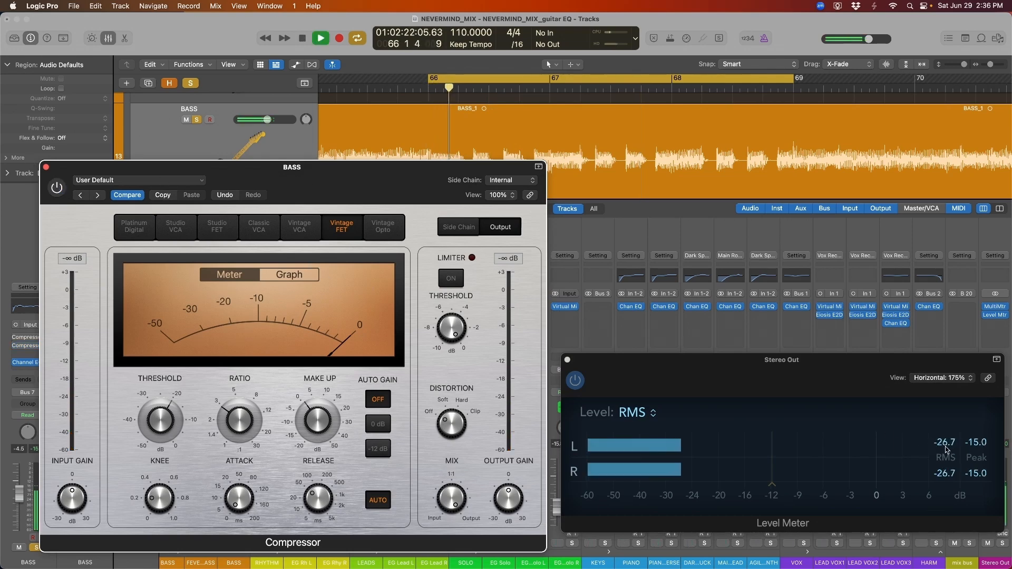
key(space)
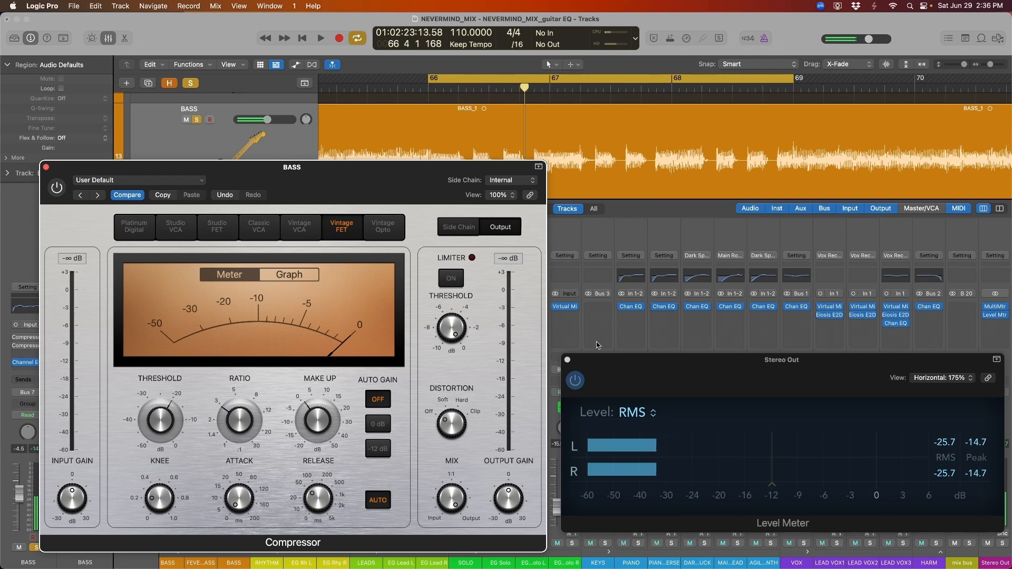
Set the compressor's make-up gain to 3.0 dB and audition the loop
drag(382, 198, 381, 198)
drag(311, 421, 310, 417)
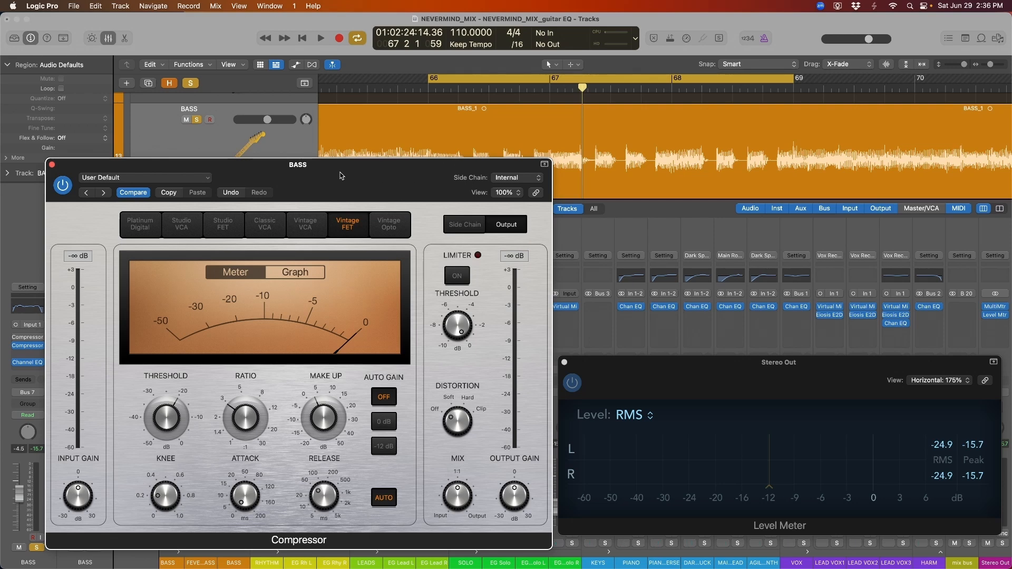
key(space)
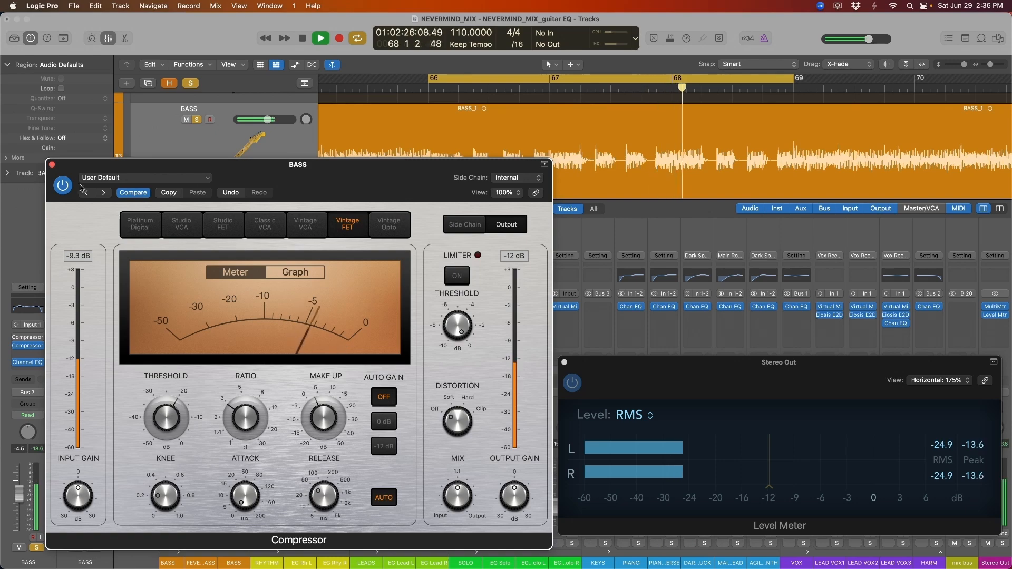
key(space)
drag(65, 172, 350, 143)
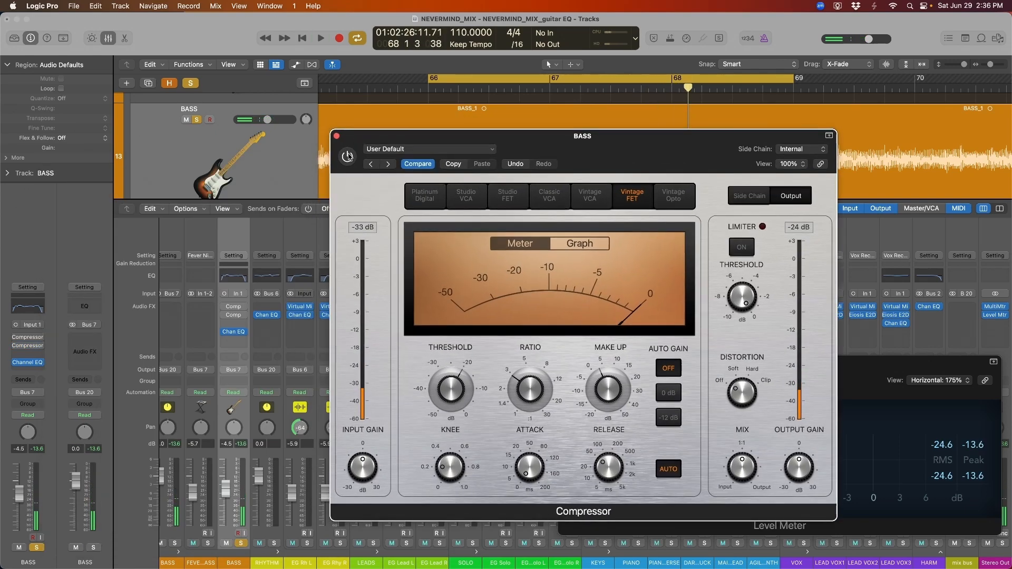
key(space)
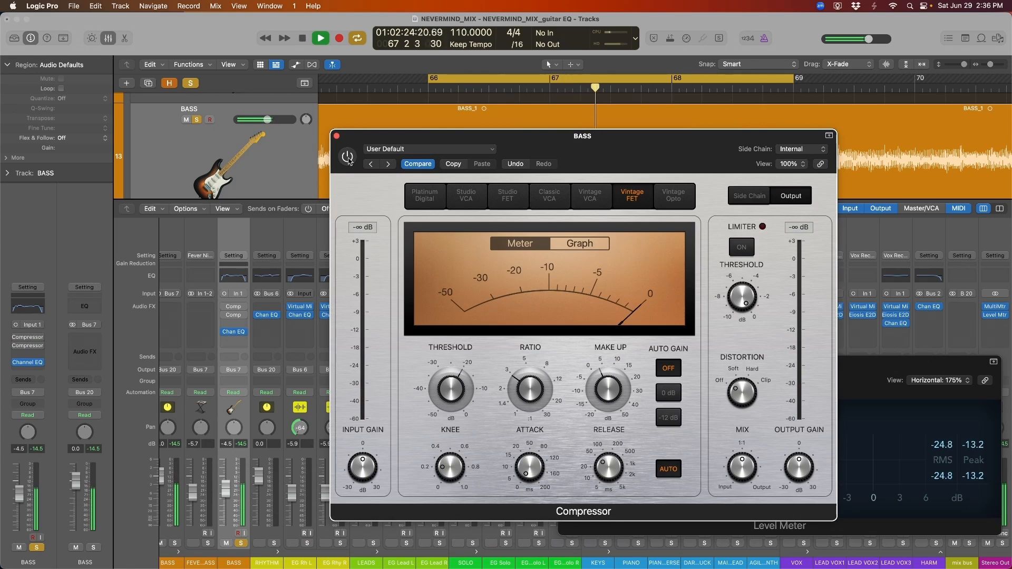
key(space)
Switch the compressor back on, close its window, and bypass the second BASS compressor
click(348, 157)
key(space)
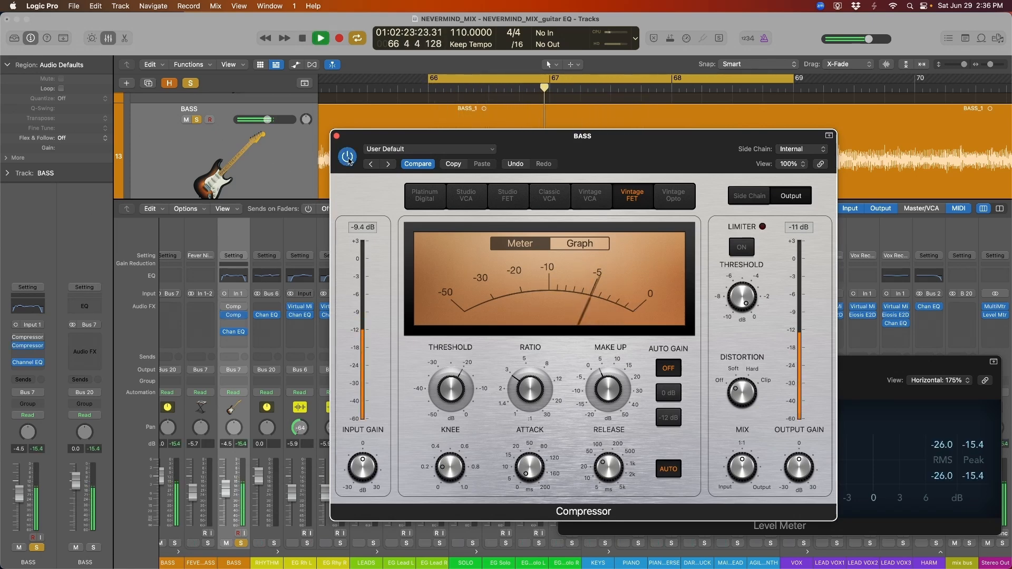
key(space)
click(336, 136)
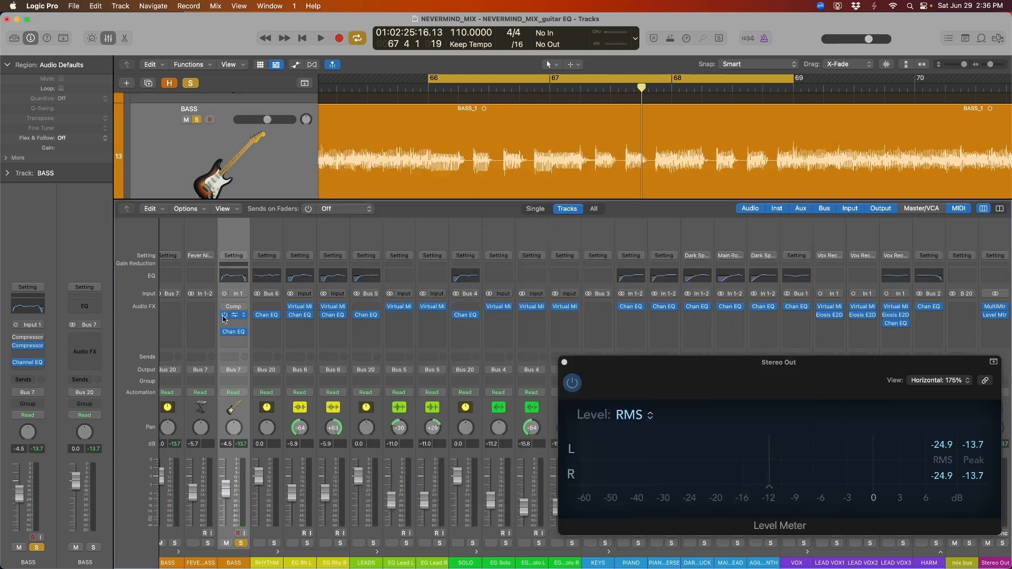
click(224, 315)
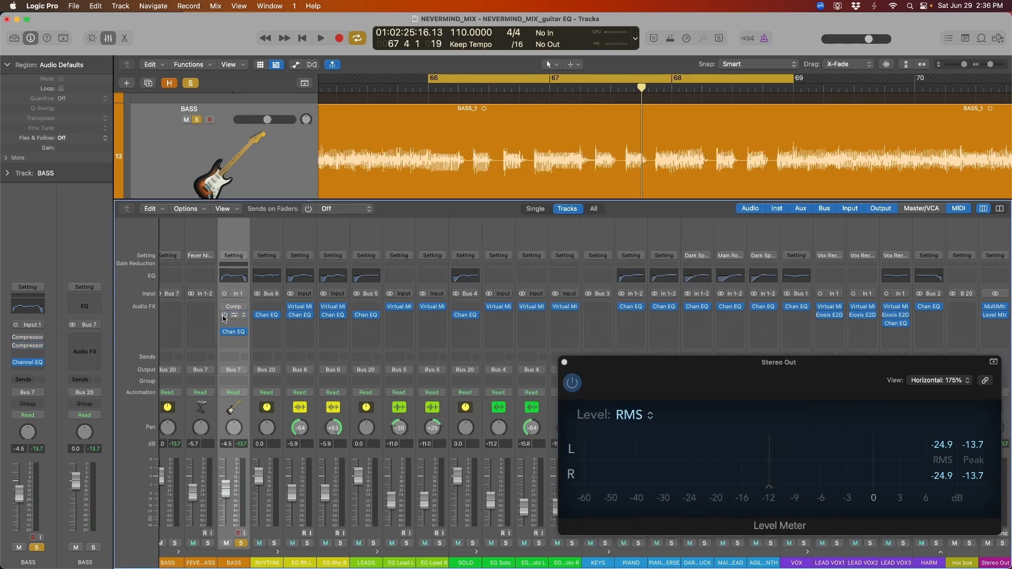
key(space)
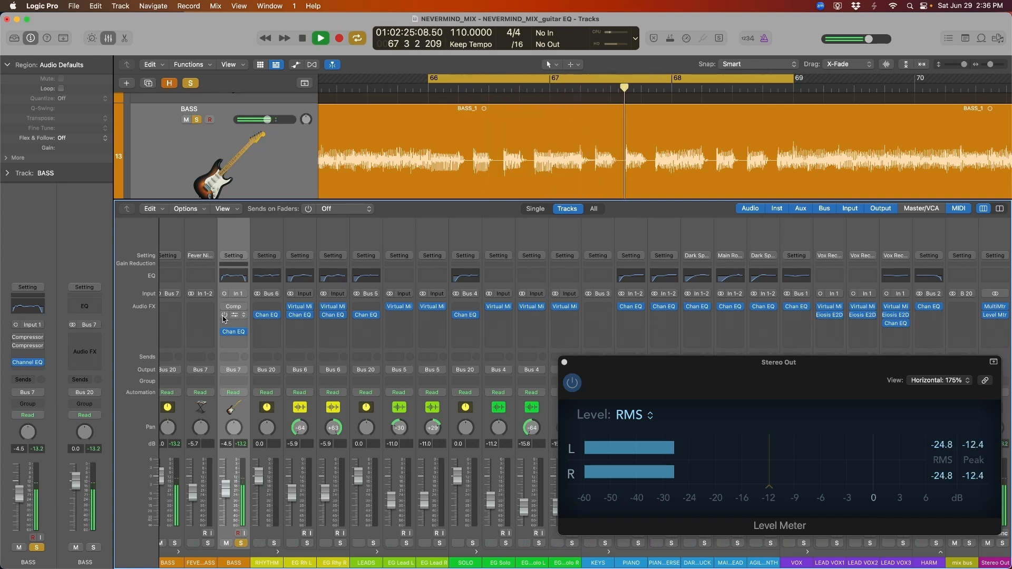
Re-enable the second BASS compressor and play the loop with both compressors active
key(space)
click(223, 316)
key(space)
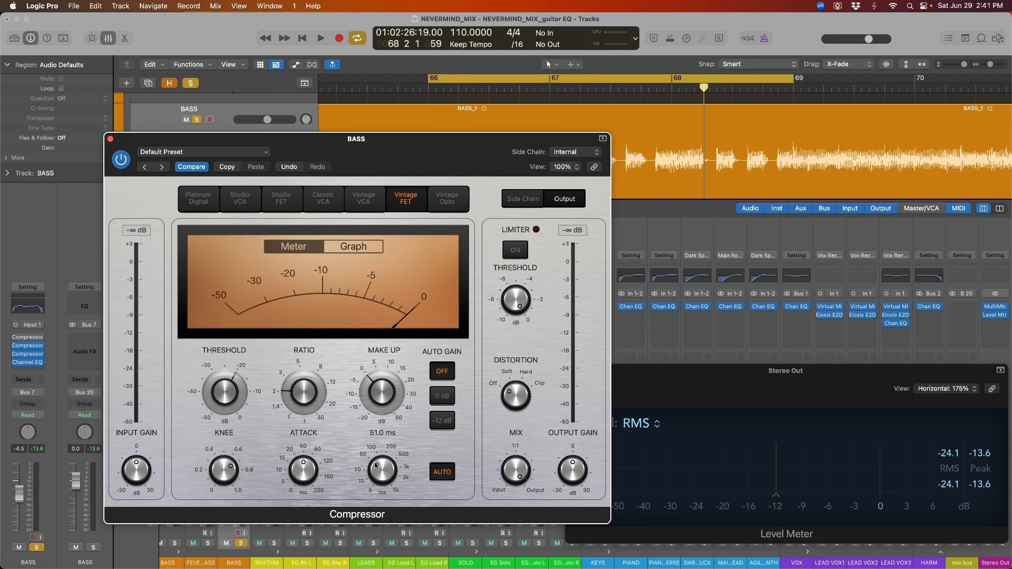
Set the third compressor's release to about 370 ms, attack to 92 ms and ratio to 3.1:1
drag(375, 465, 381, 484)
mouse_move(310, 477)
drag(379, 472, 390, 448)
drag(381, 476, 383, 473)
drag(393, 472, 392, 479)
drag(308, 449, 309, 457)
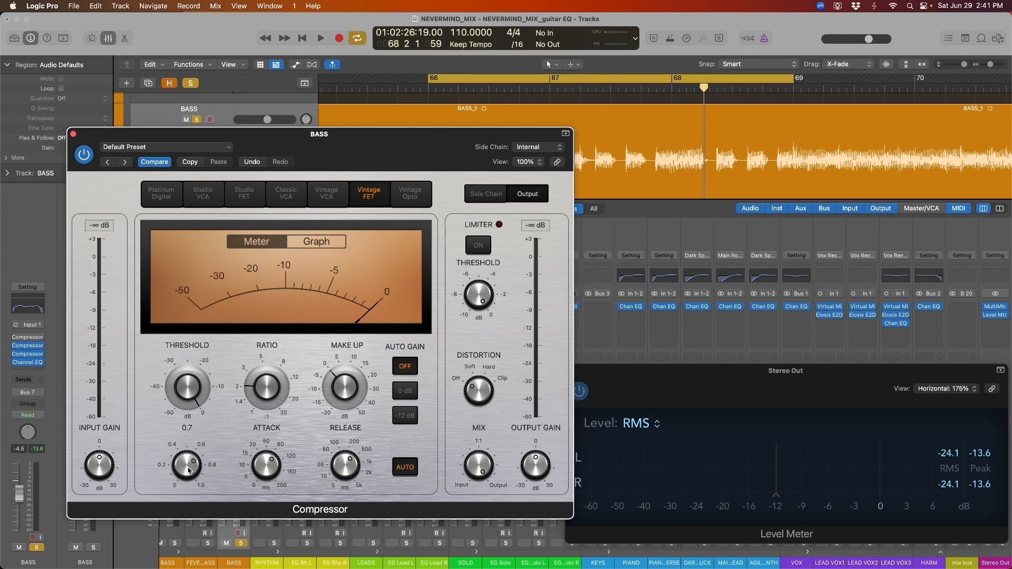
drag(277, 391, 277, 384)
While playing, lower the threshold, set release 230 ms and knee 0.6, then bypass it for comparison
key(space)
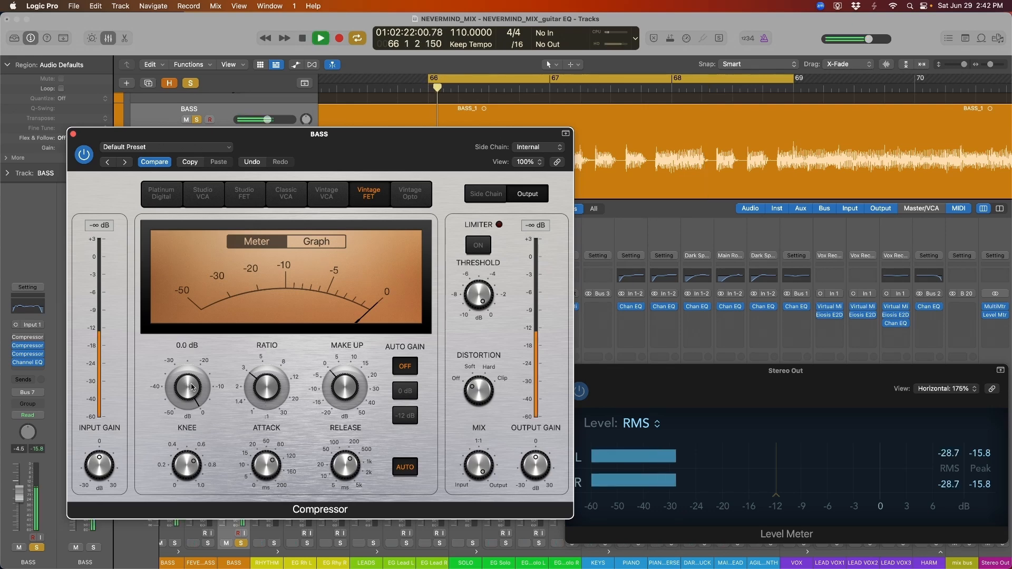
drag(190, 389, 182, 462)
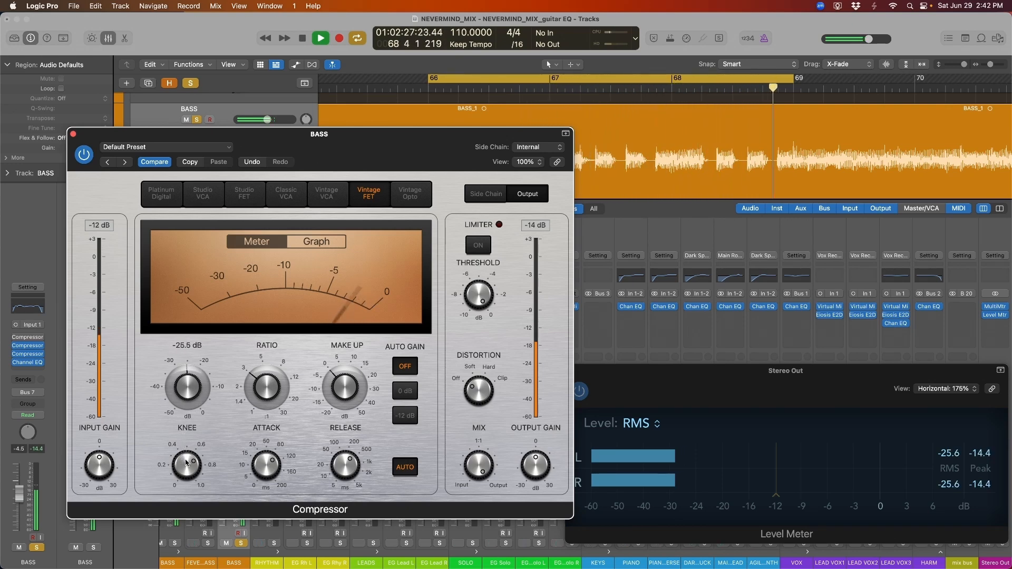
drag(344, 468, 345, 474)
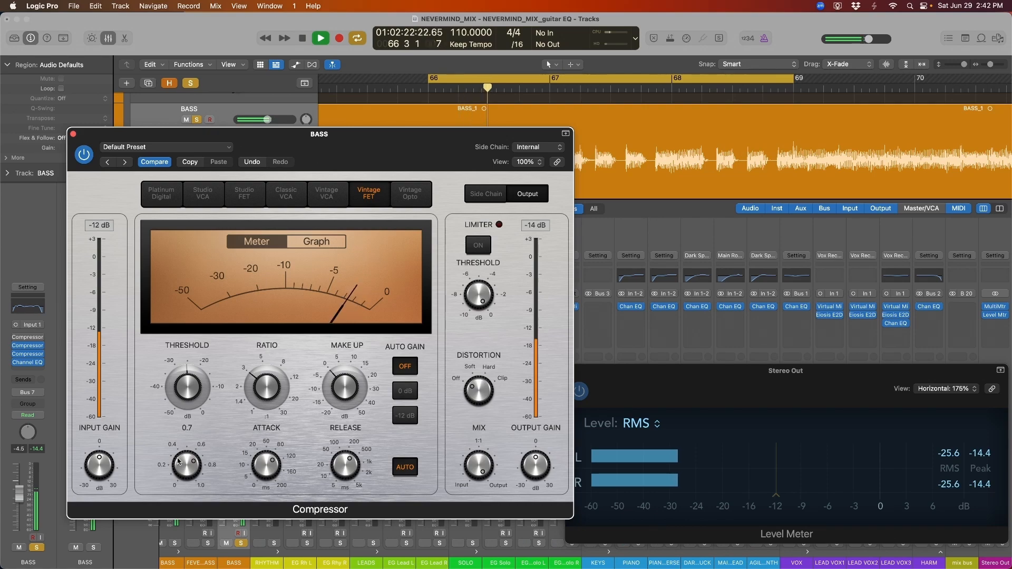
drag(179, 462, 181, 467)
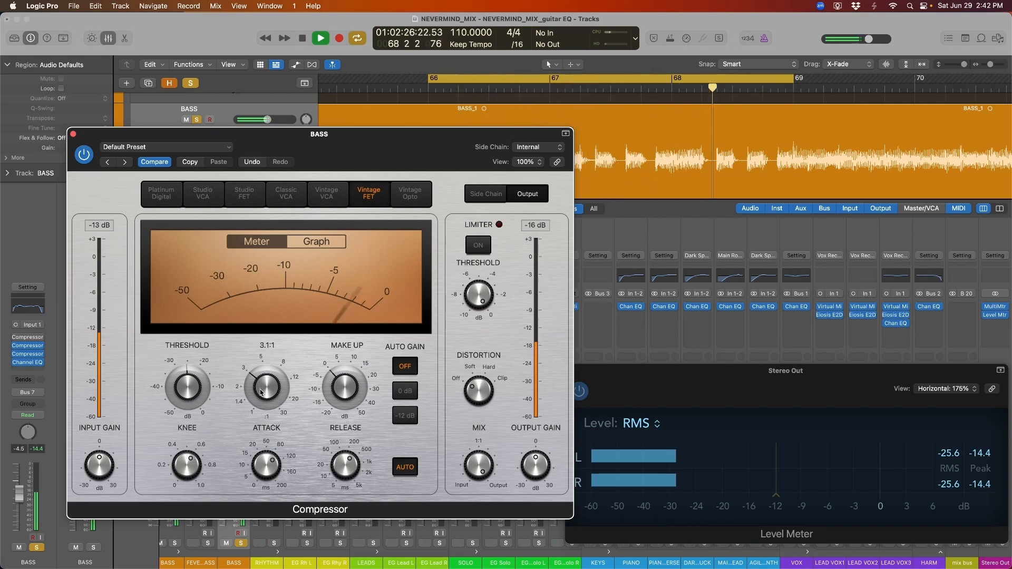
click(83, 154)
drag(95, 147, 79, 165)
Reset the level meter, switch the third compressor back on, and audition the loop
key(space)
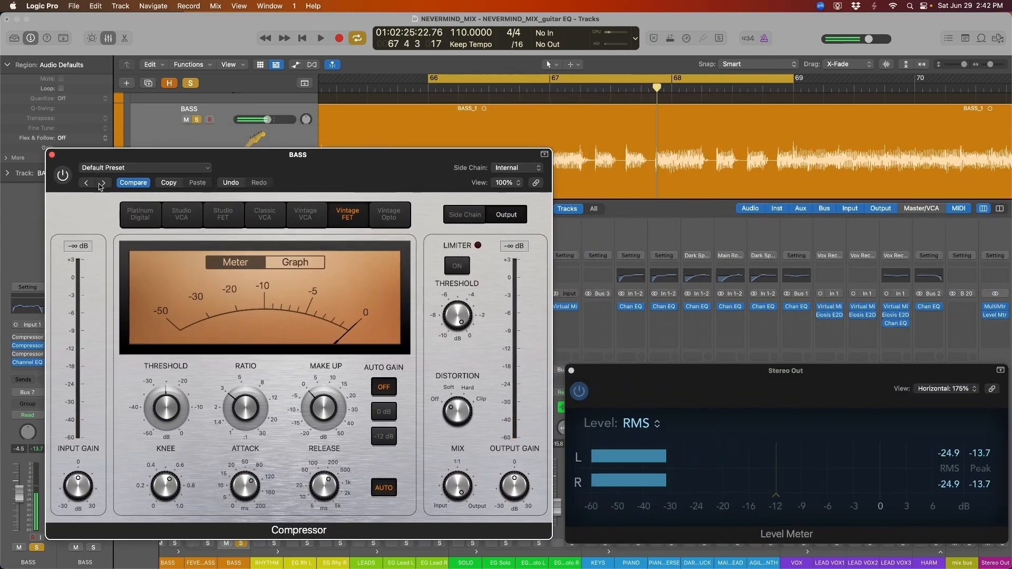
click(951, 458)
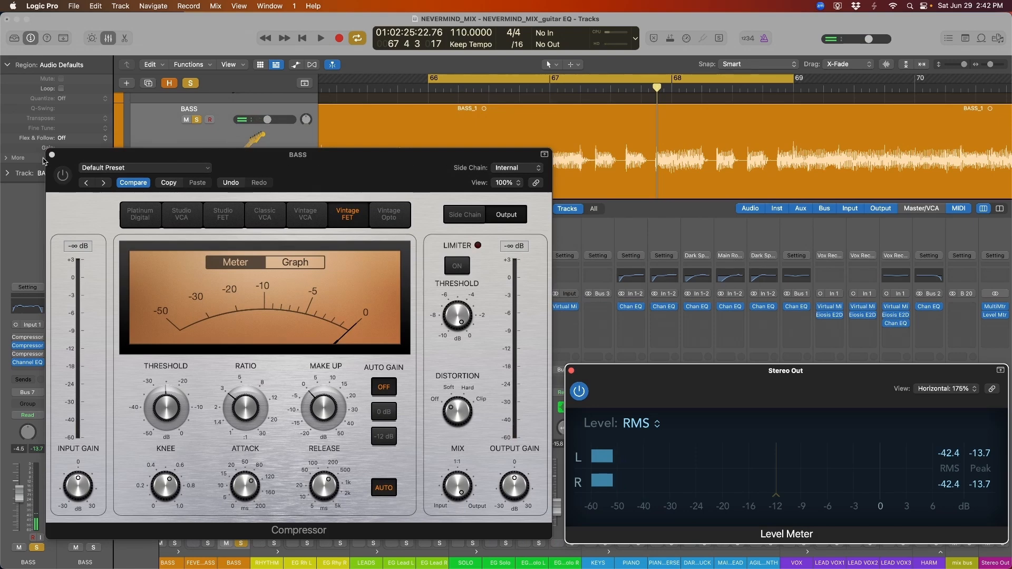
click(63, 176)
key(space)
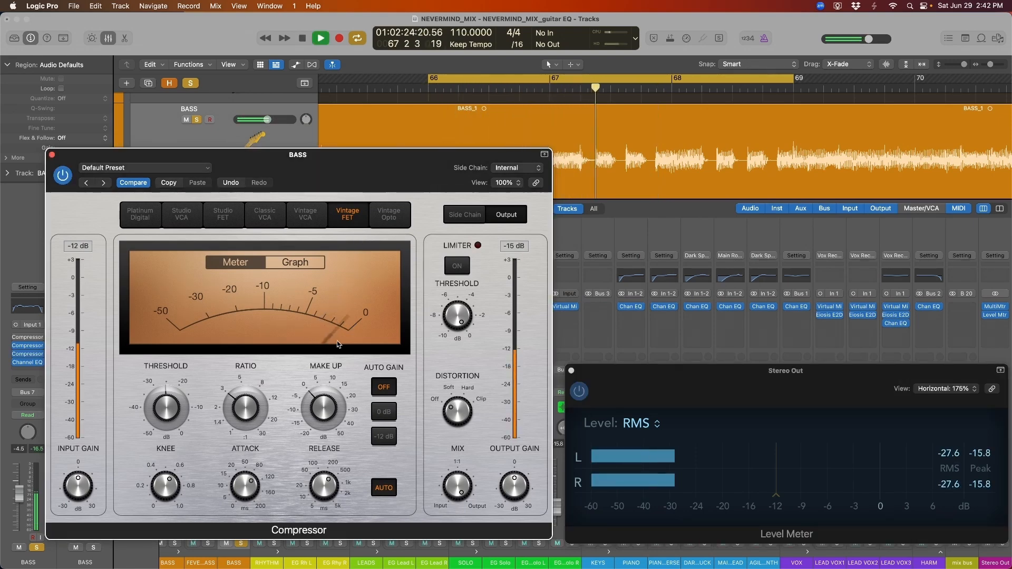
key(space)
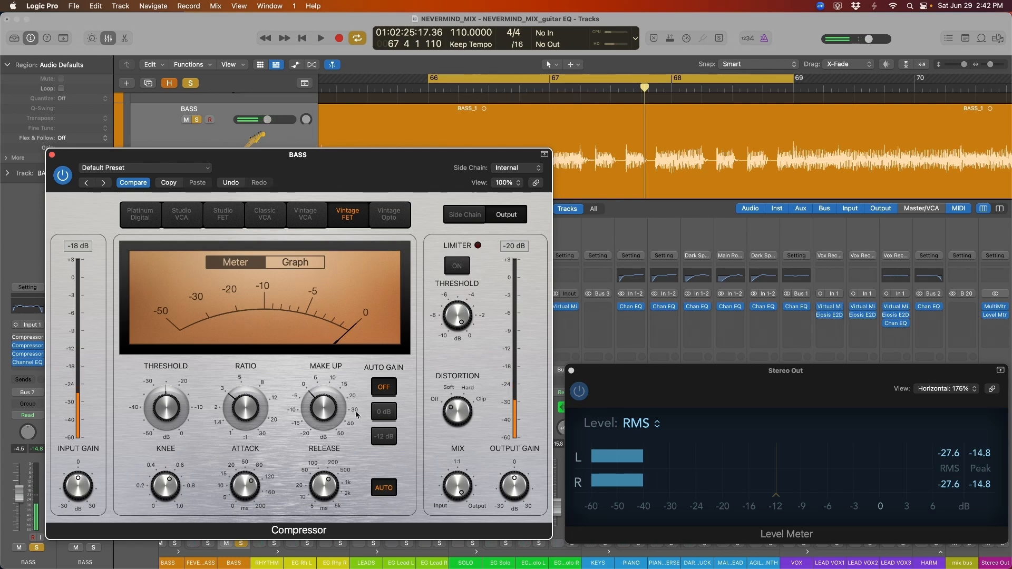
Raise the third compressor's make-up gain to 2.5 dB, audition it, and close its window
mouse_move(327, 410)
scroll(327, 404, up, 1)
key(space)
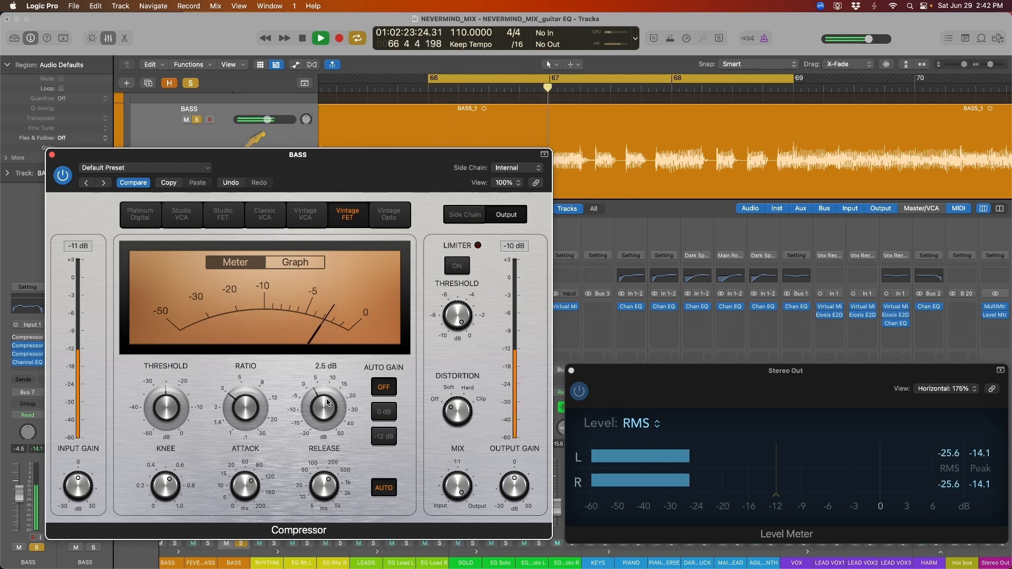
key(space)
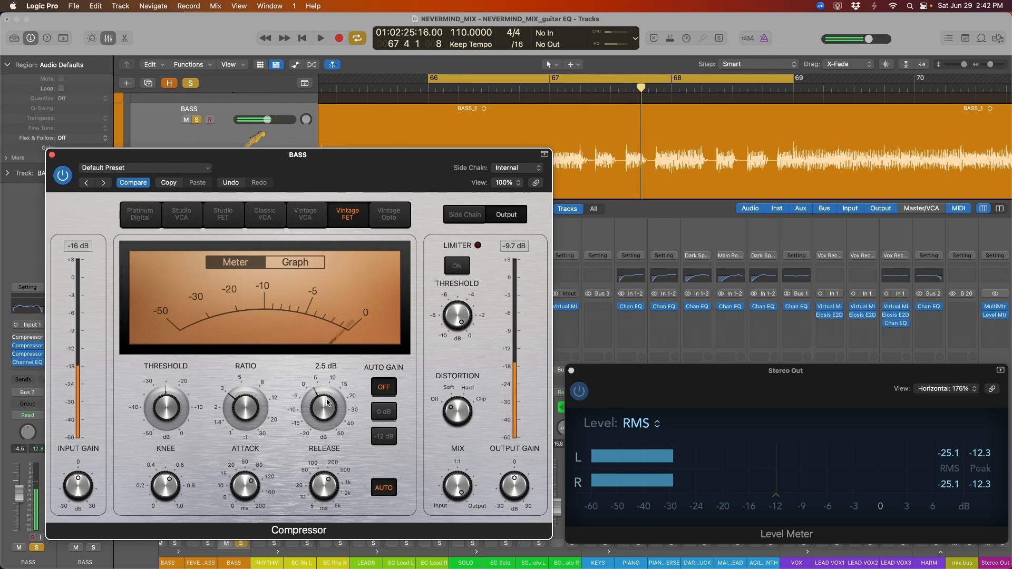
click(52, 155)
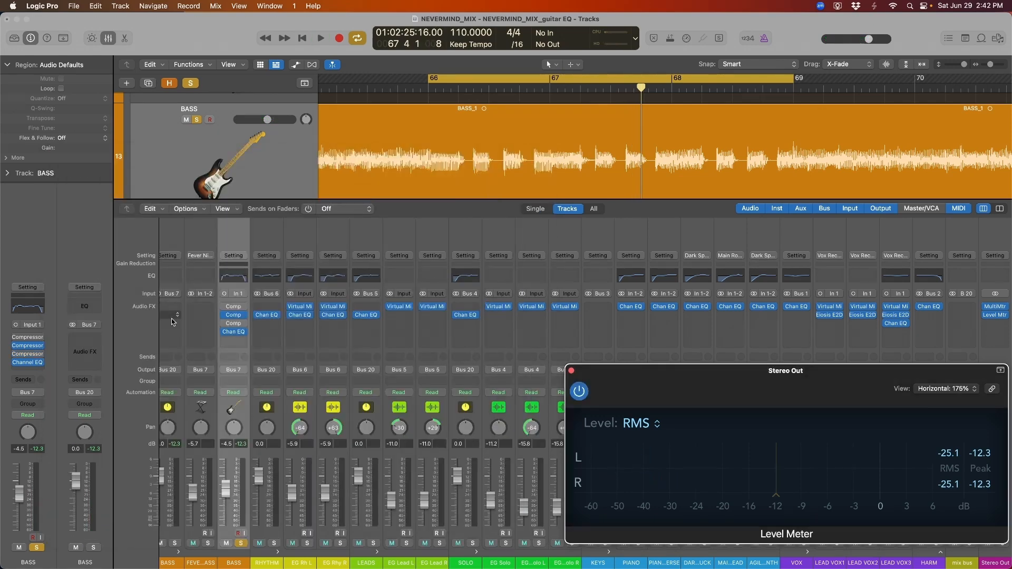
click(232, 340)
Insert a fourth Vintage FET compressor with 45 ms release, about -28.5 dB threshold and 0.4 knee
mouse_move(289, 347)
click(377, 343)
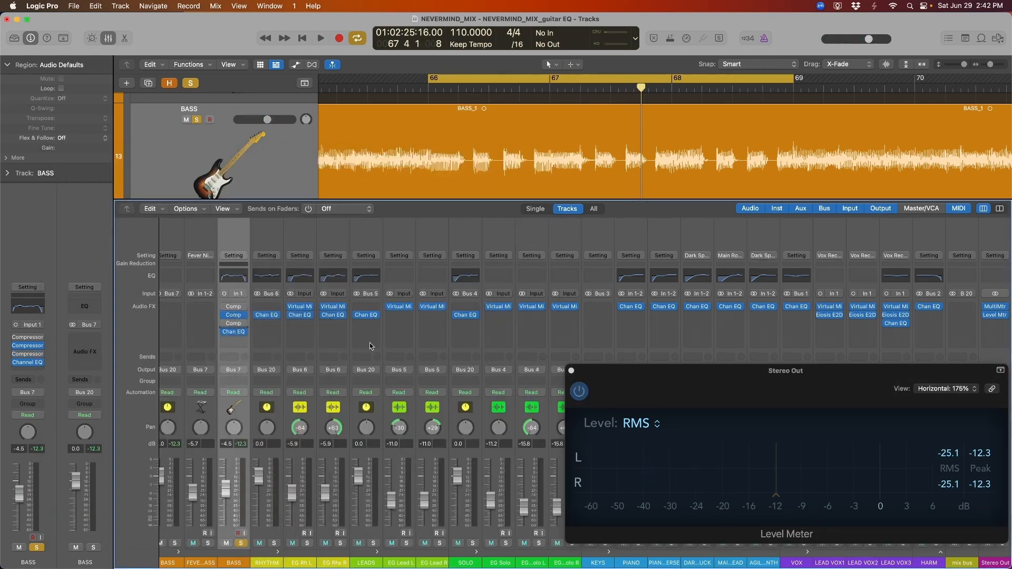
drag(378, 496, 377, 489)
key(space)
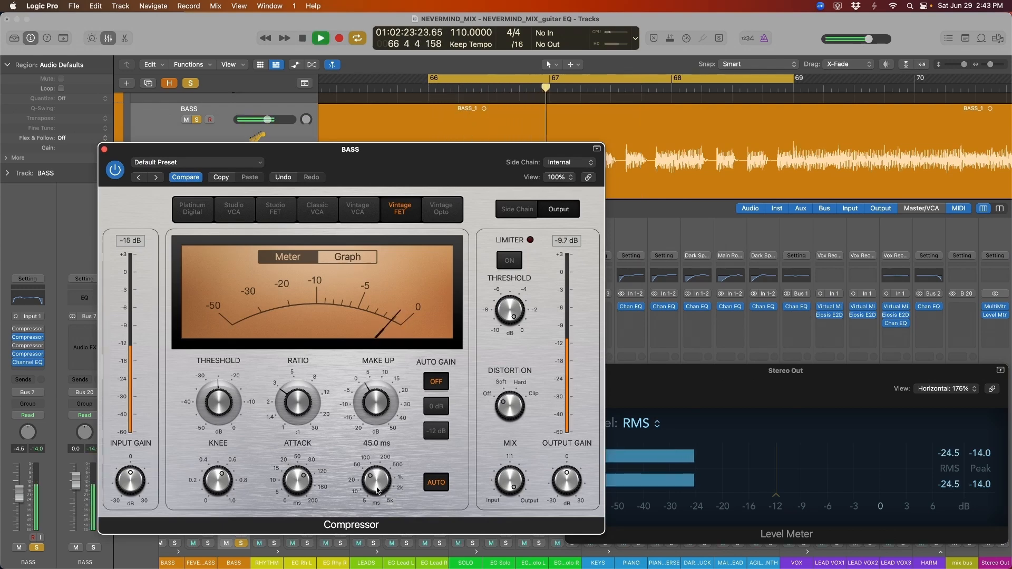
drag(229, 407, 231, 410)
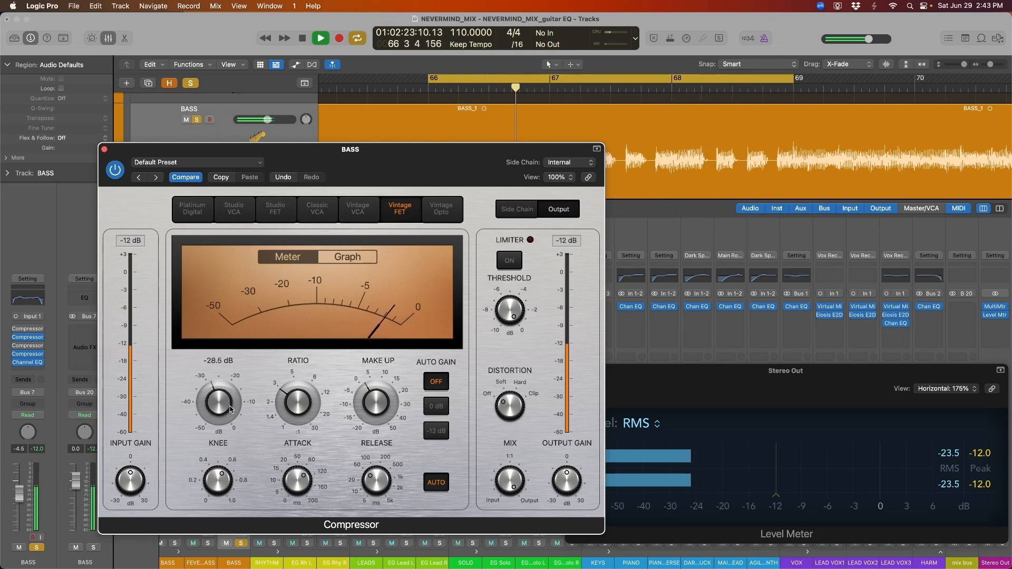
drag(400, 149, 392, 119)
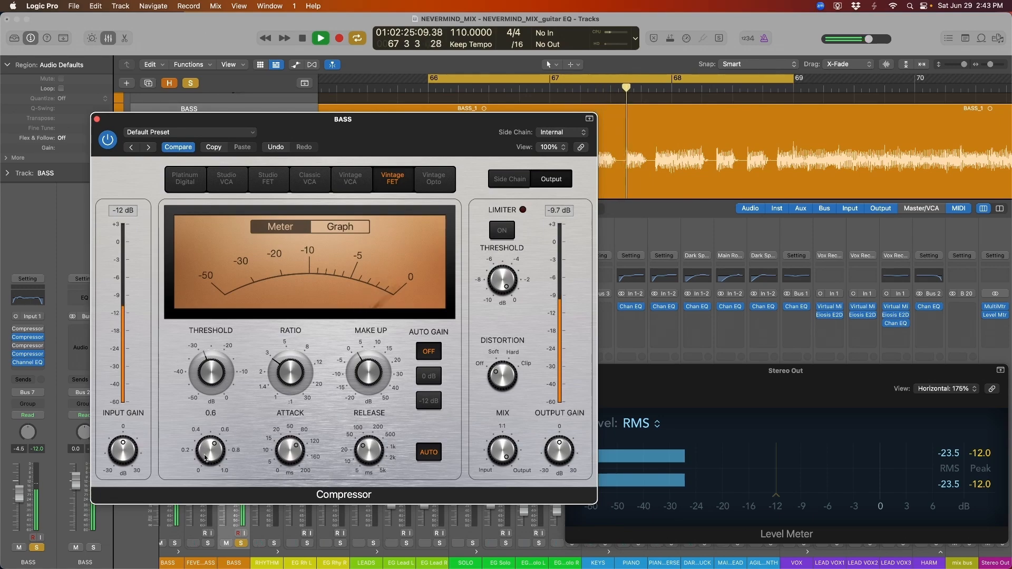
drag(206, 449, 205, 465)
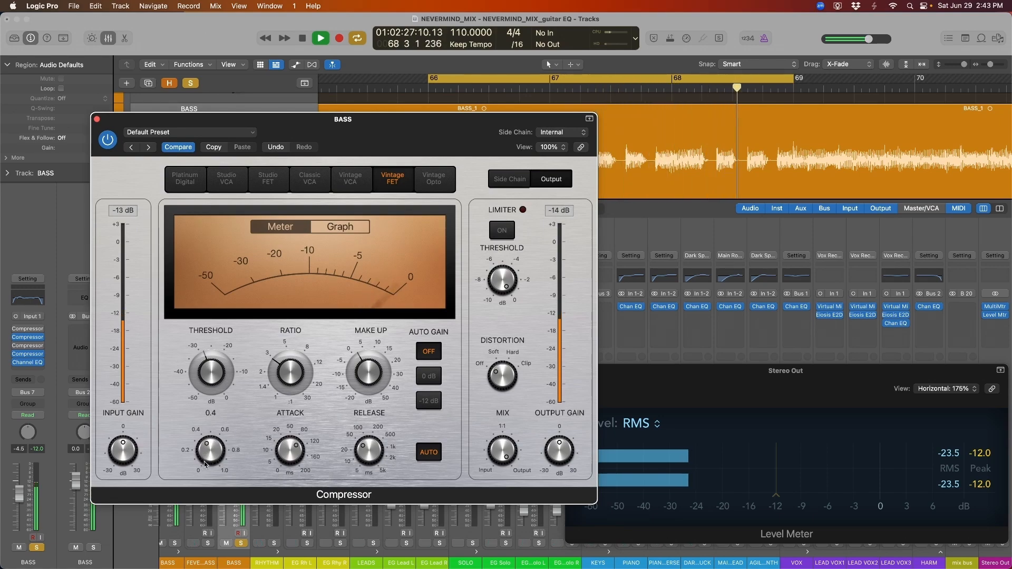
drag(376, 192, 368, 175)
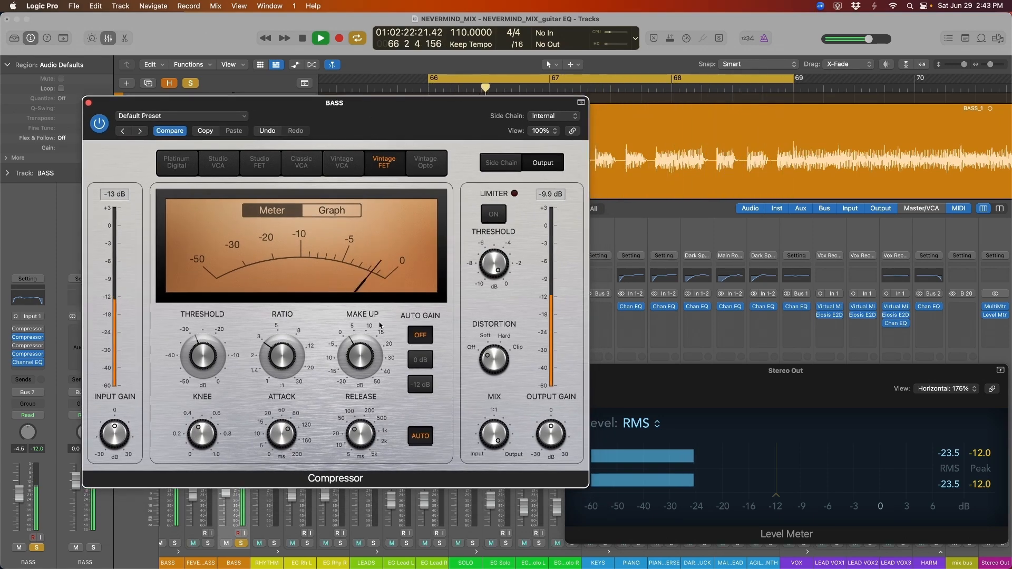
A/B the fourth BASS compressor by bypassing it, then re-enabling it during playback from bar 66
key(space)
click(960, 466)
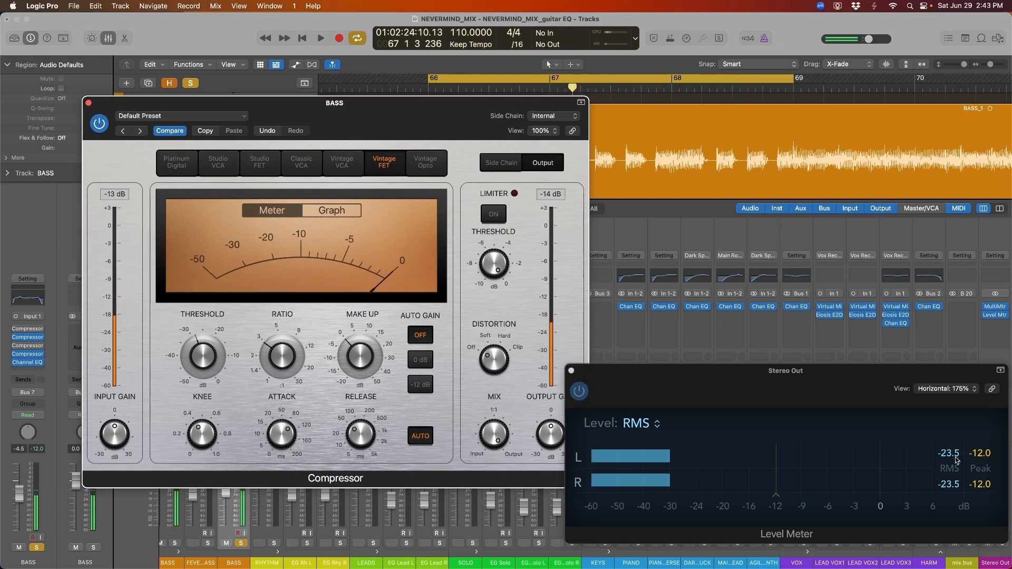
click(102, 124)
key(space)
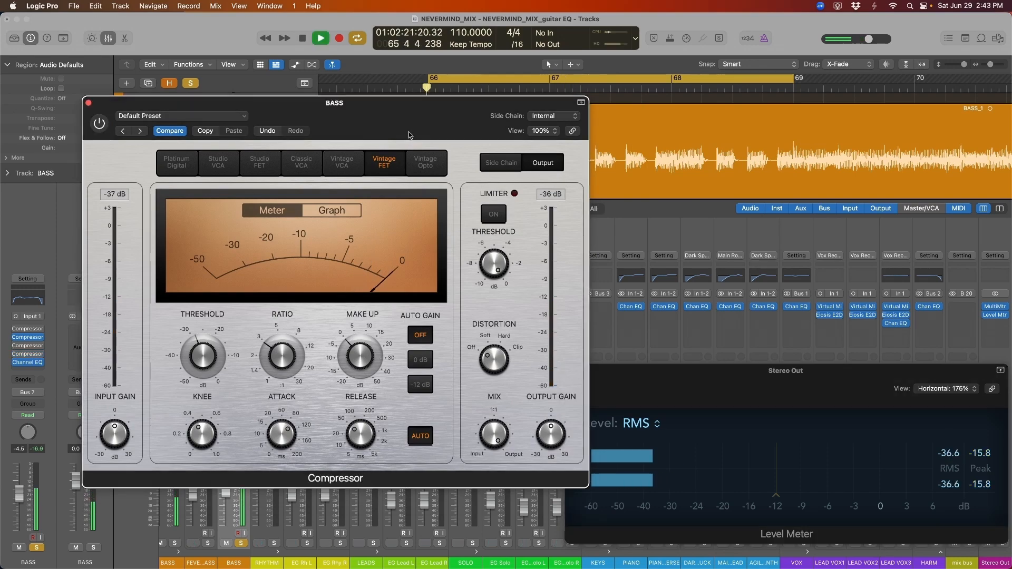
drag(409, 135, 383, 142)
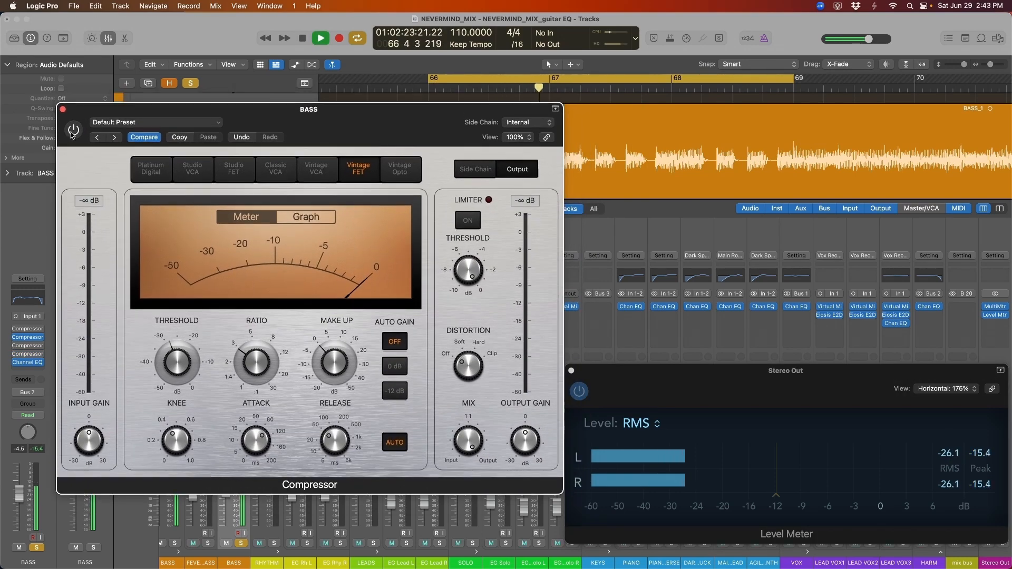
key(space)
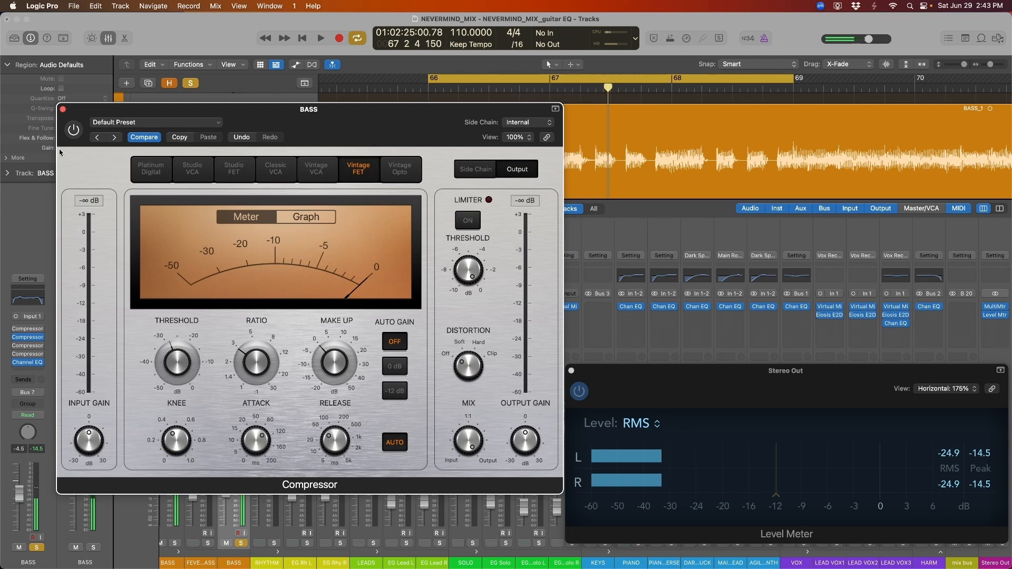
click(359, 131)
drag(361, 131, 344, 136)
key(space)
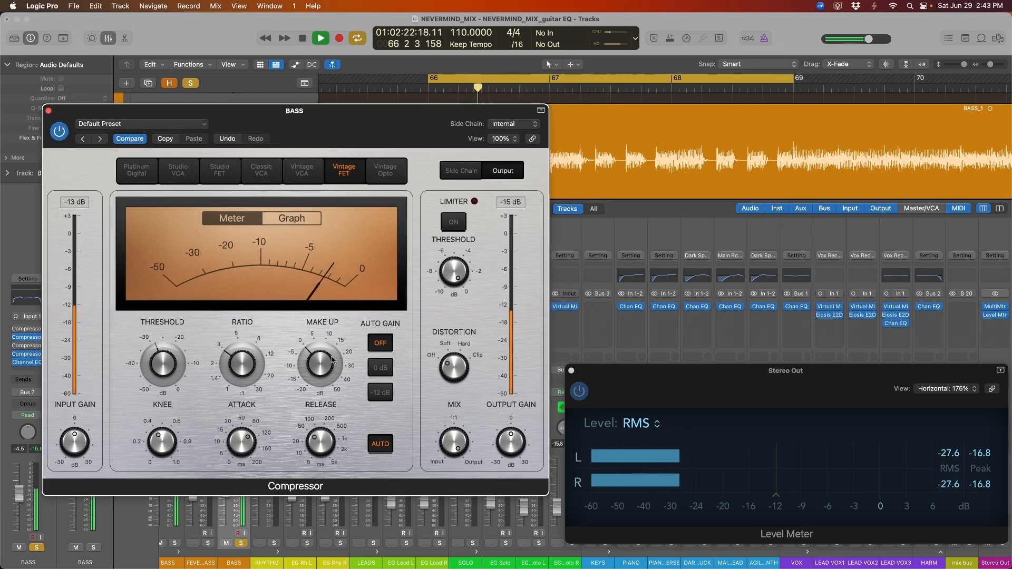
Raise the compressor's Make Up gain by about 1 dB and replay the section to check it
mouse_move(332, 369)
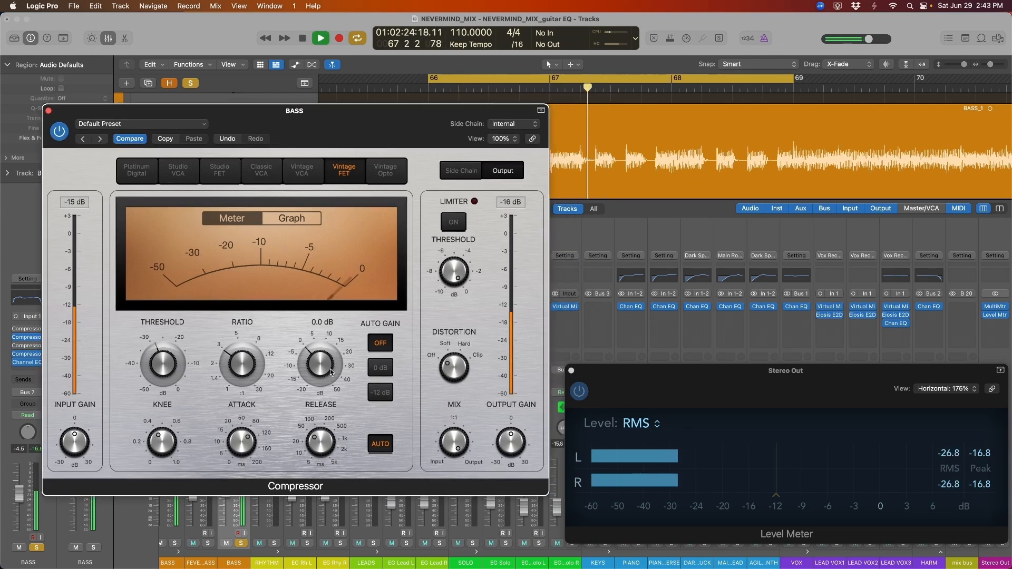
key(space)
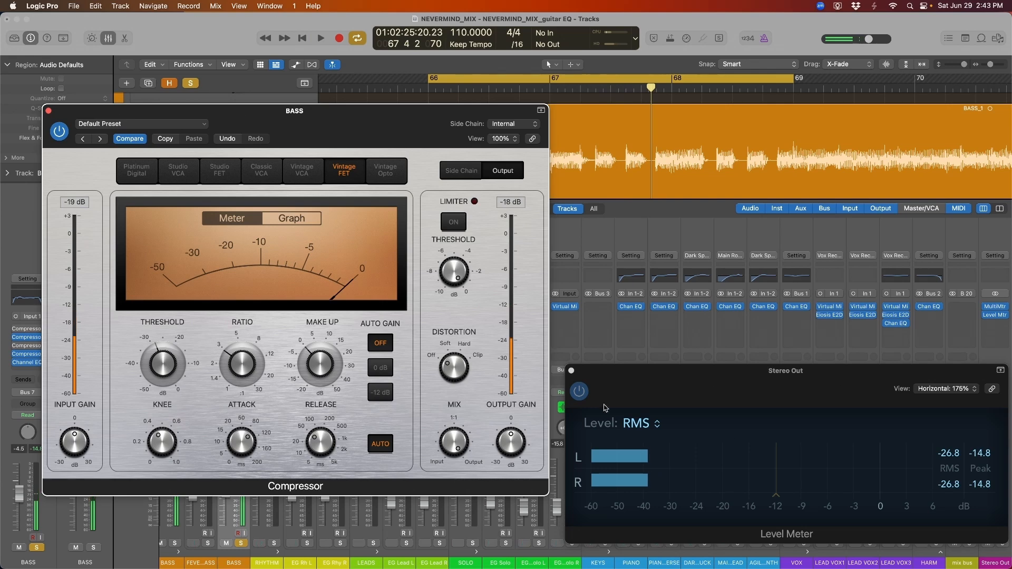
drag(332, 374, 331, 369)
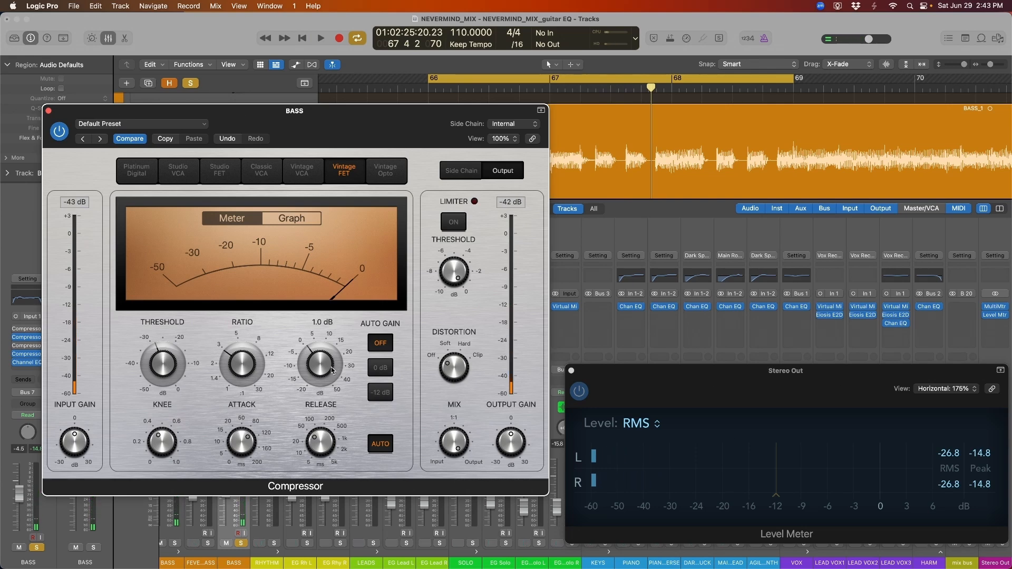
key(space)
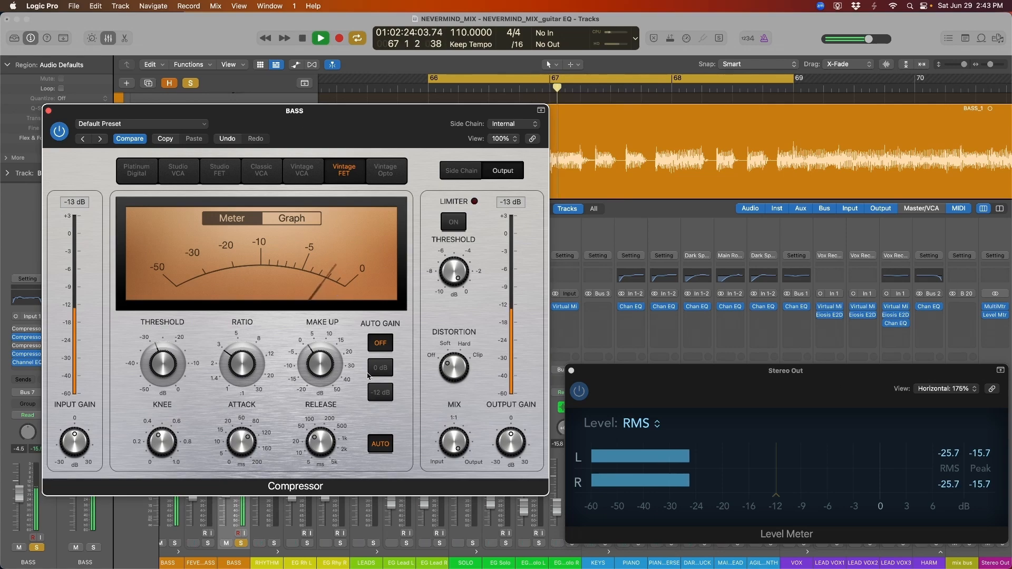
key(space)
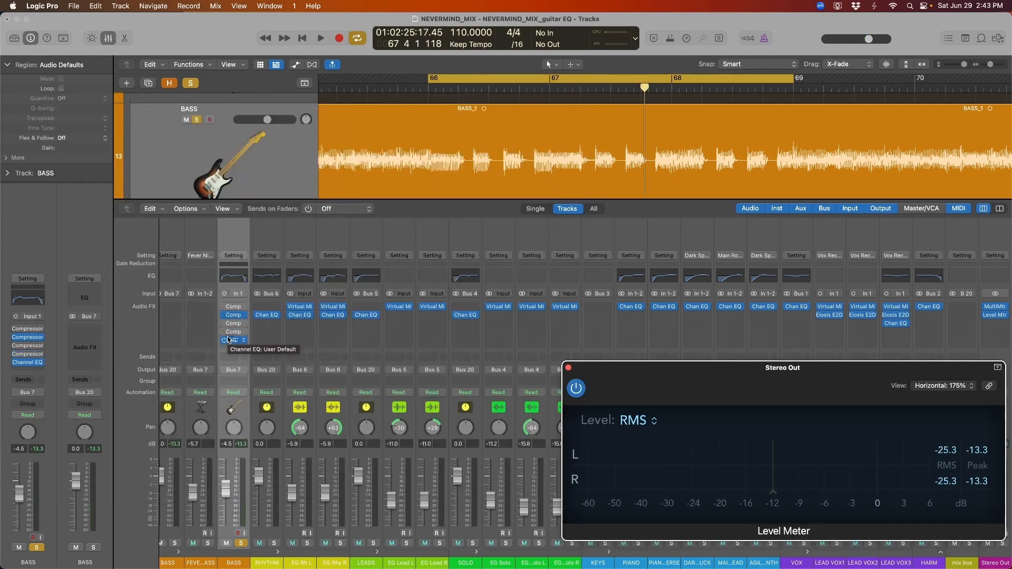
key(space)
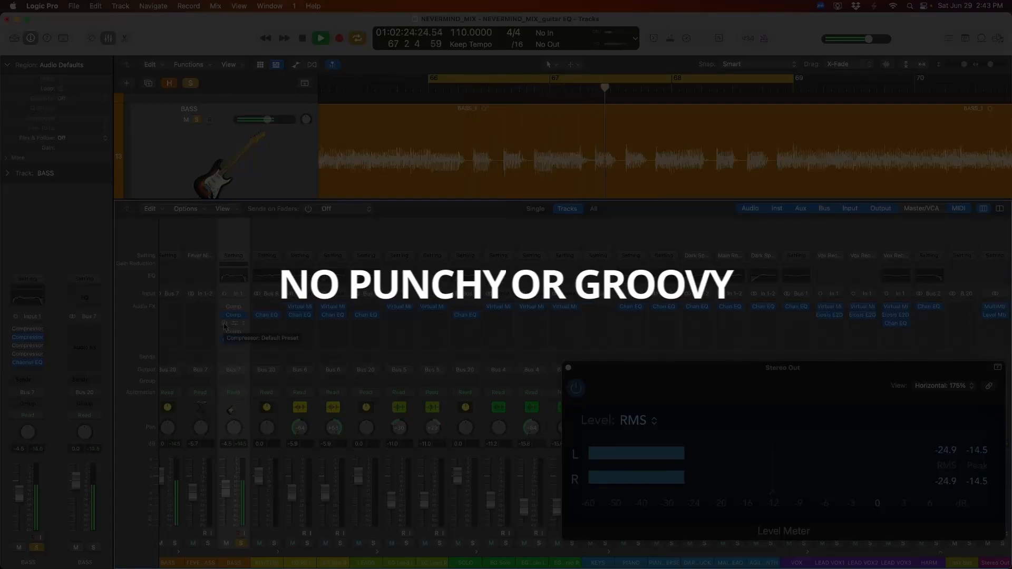
key(space)
key(space)
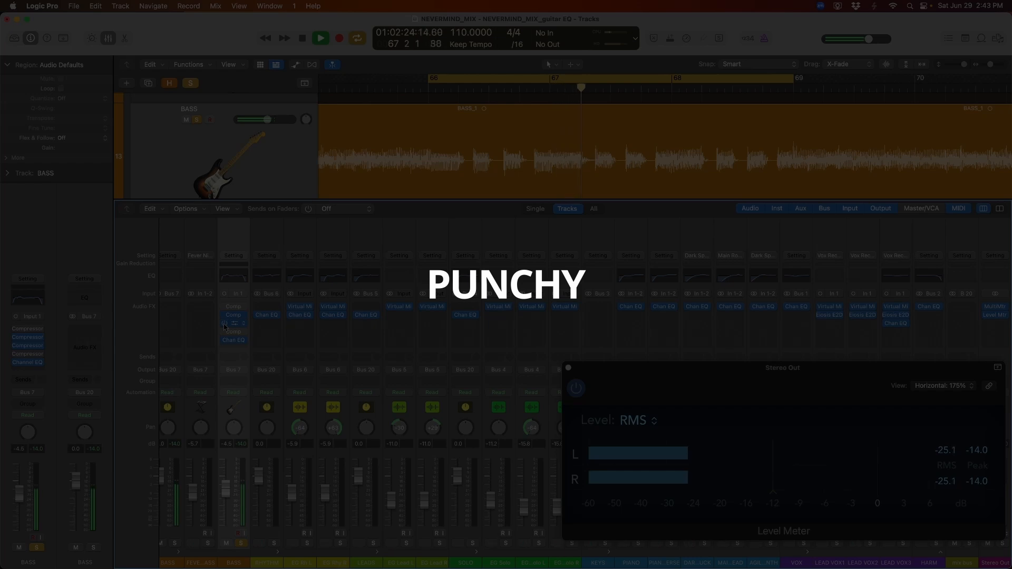
key(space)
key(space)
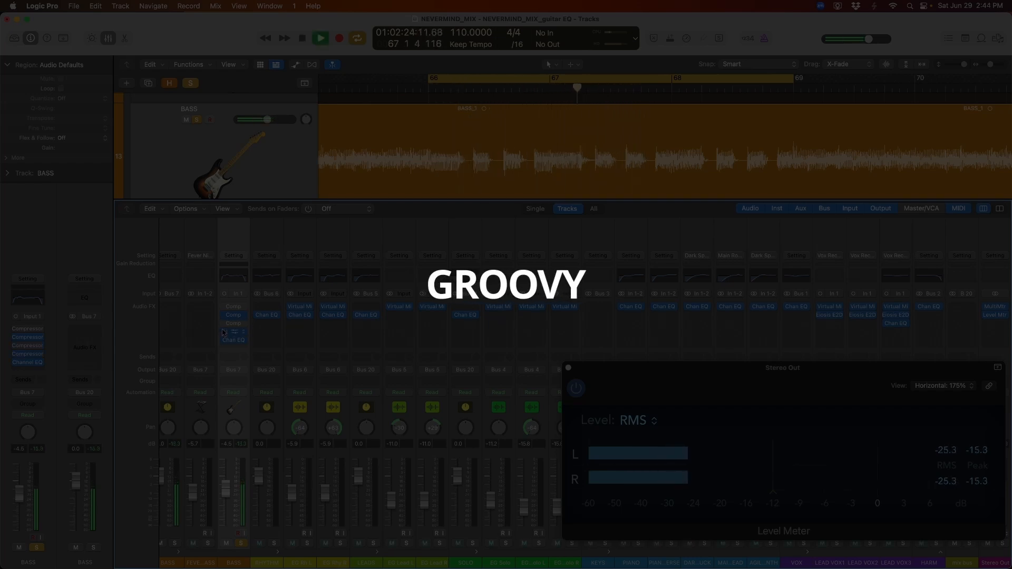
key(space)
key(space)
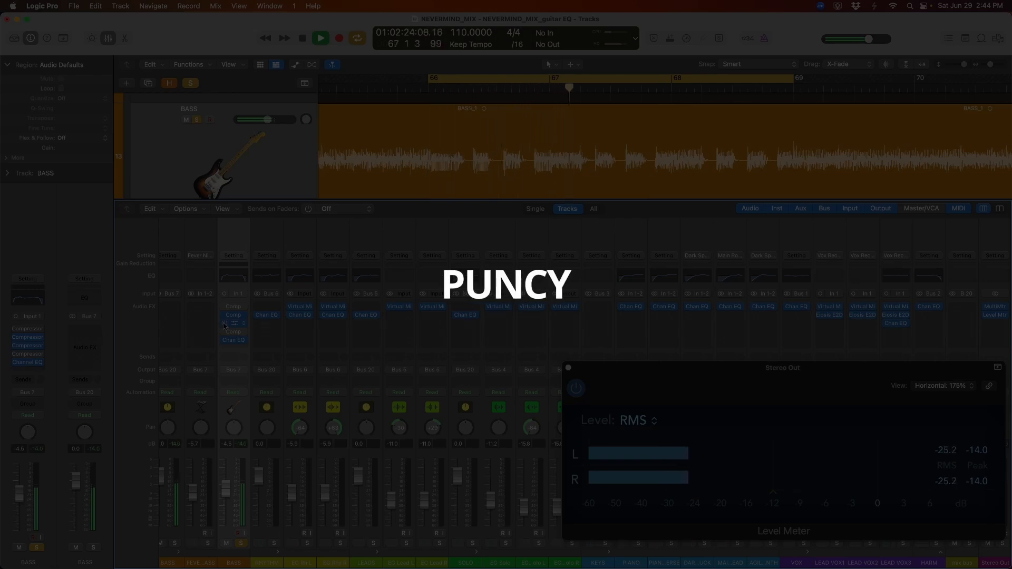
key(space)
key(space)
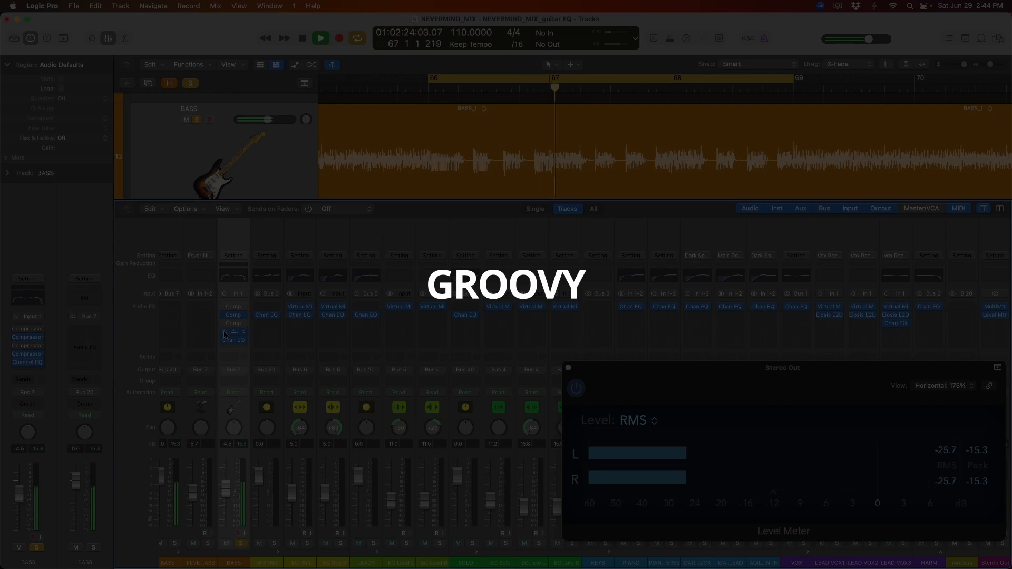
key(space)
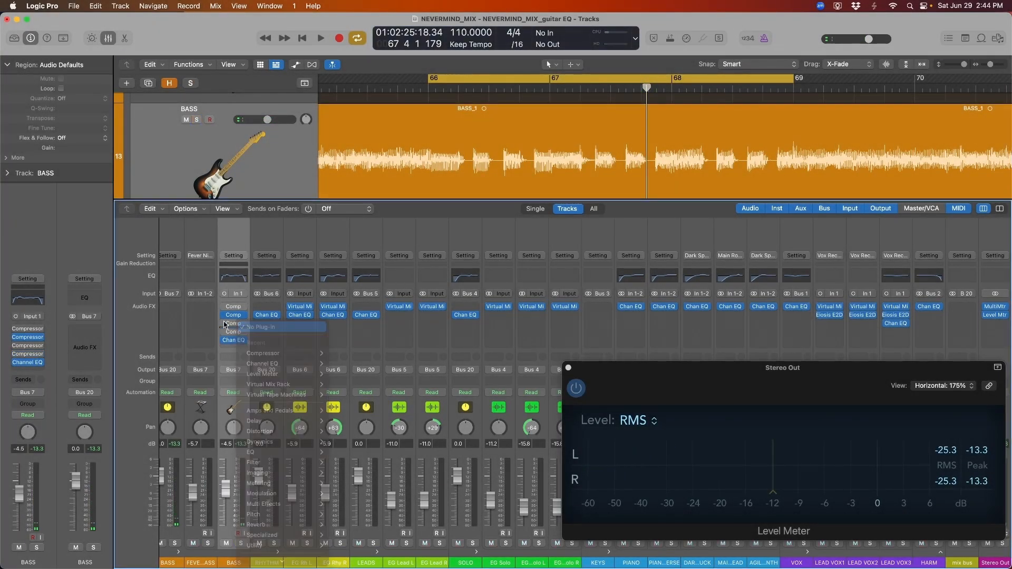
Play the section from bar 66, then re-enable the third Comp slot on the BASS channel strip
key(space)
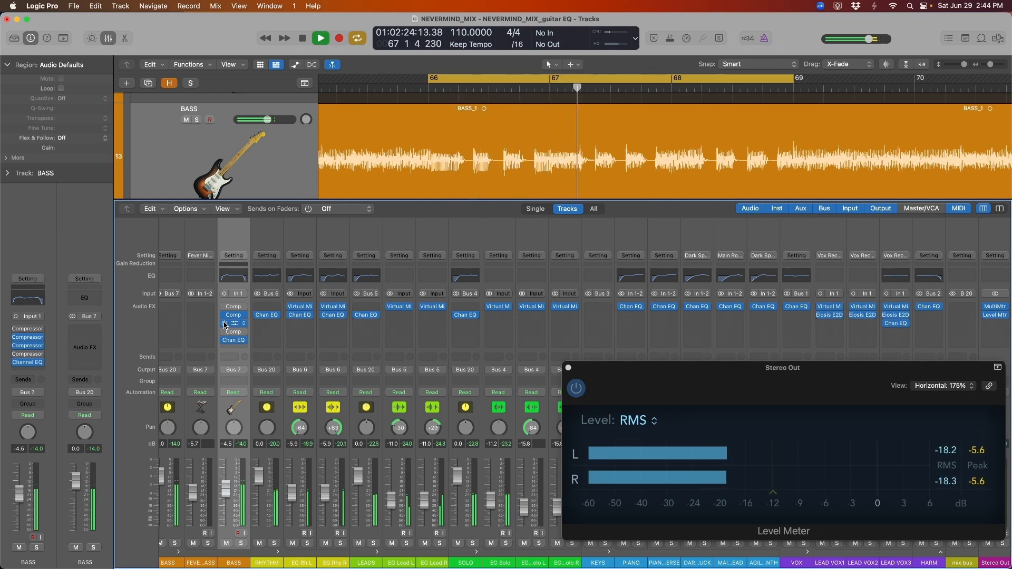
key(space)
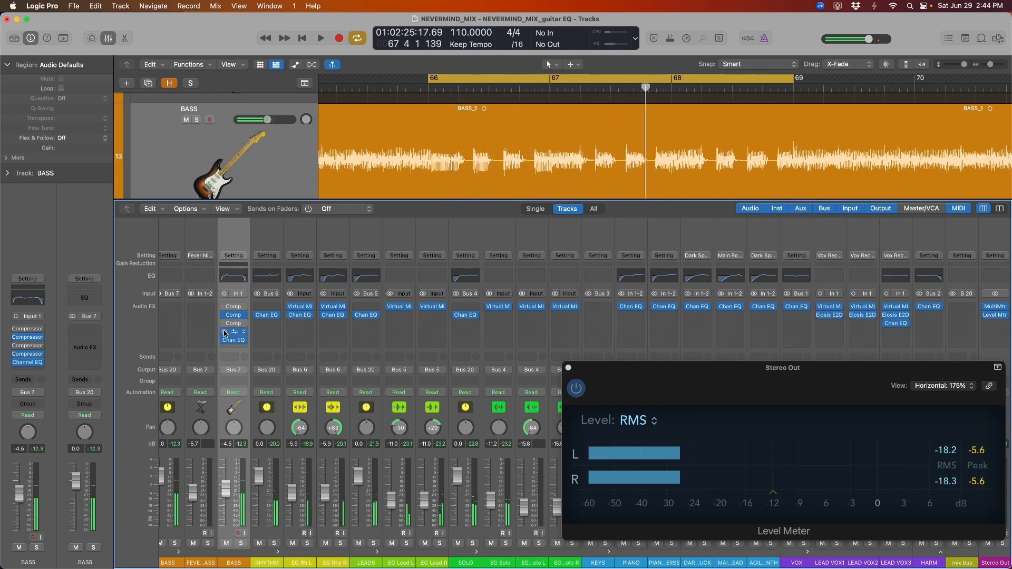
key(space)
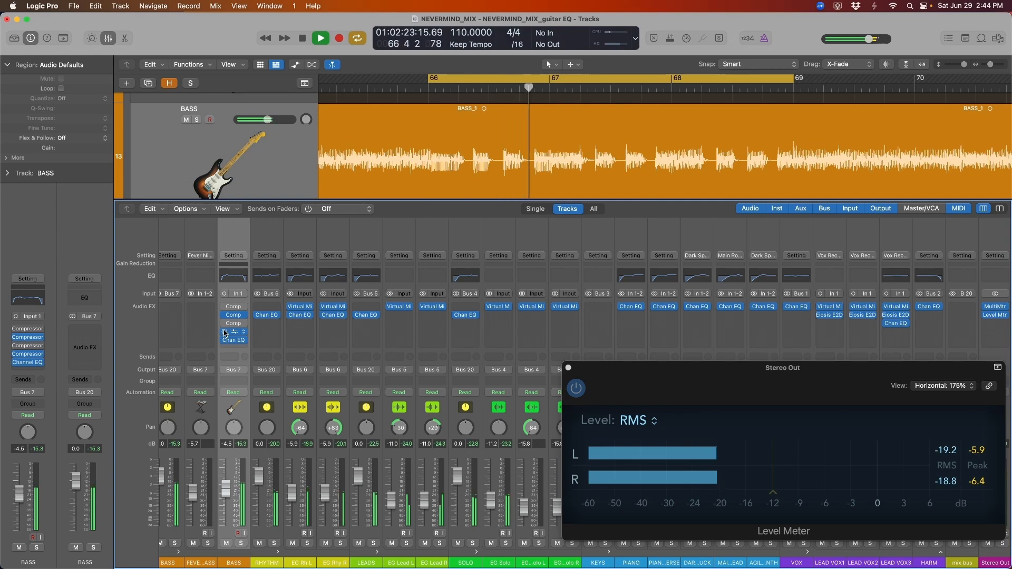
key(space)
click(224, 326)
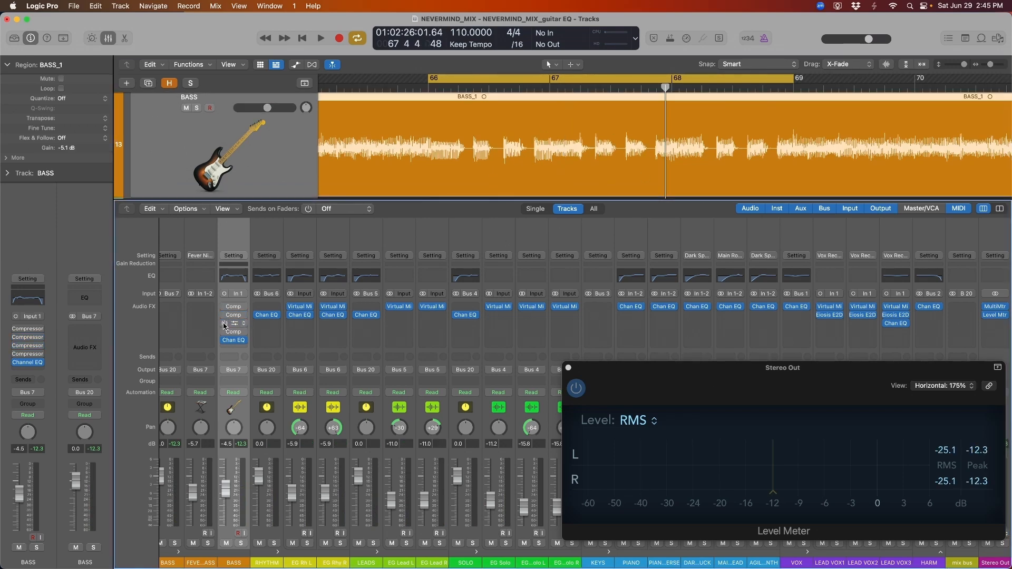
Play the bass loop with the Comp slots bypassed, then replay it with them active
key(space)
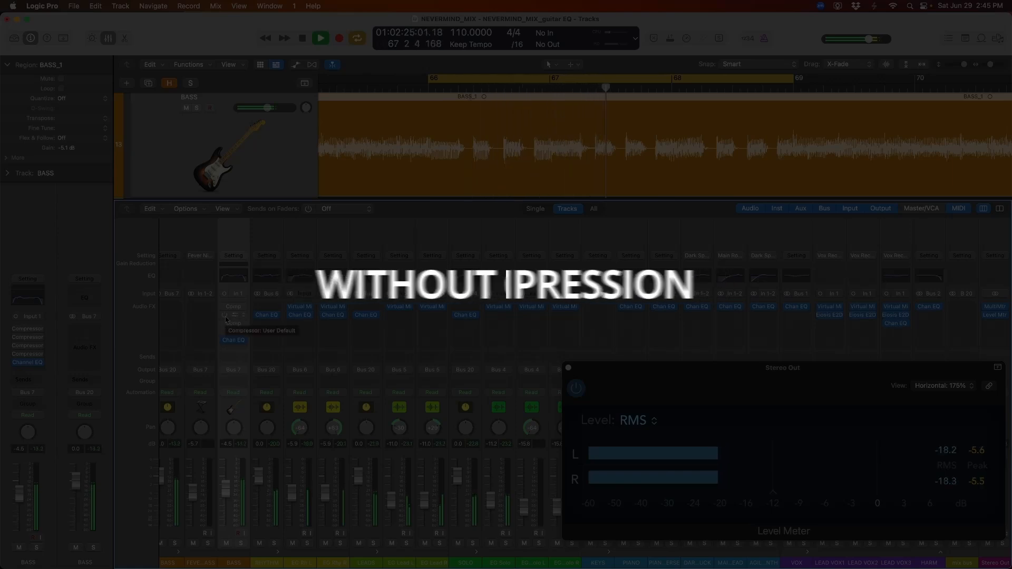
key(space)
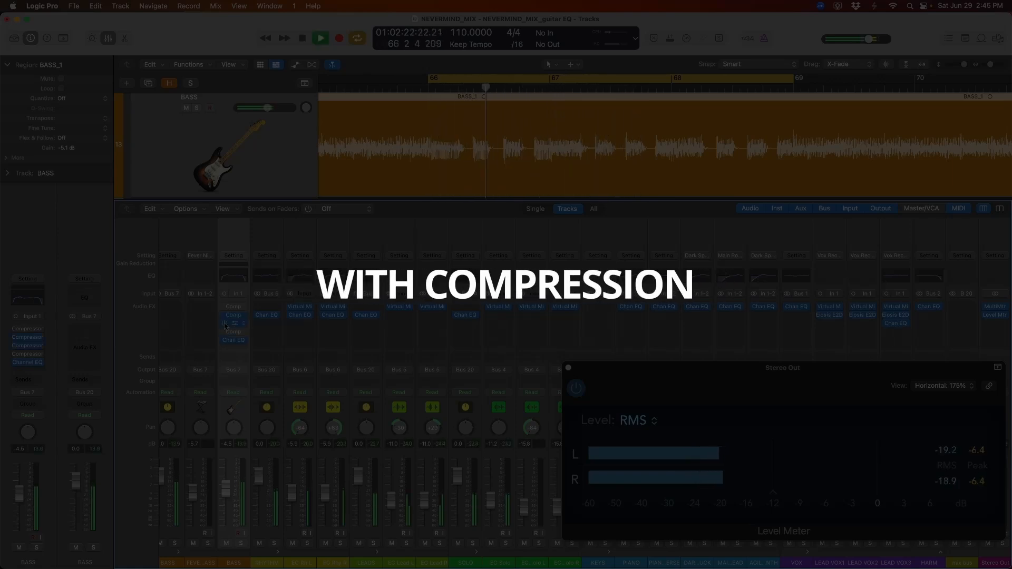